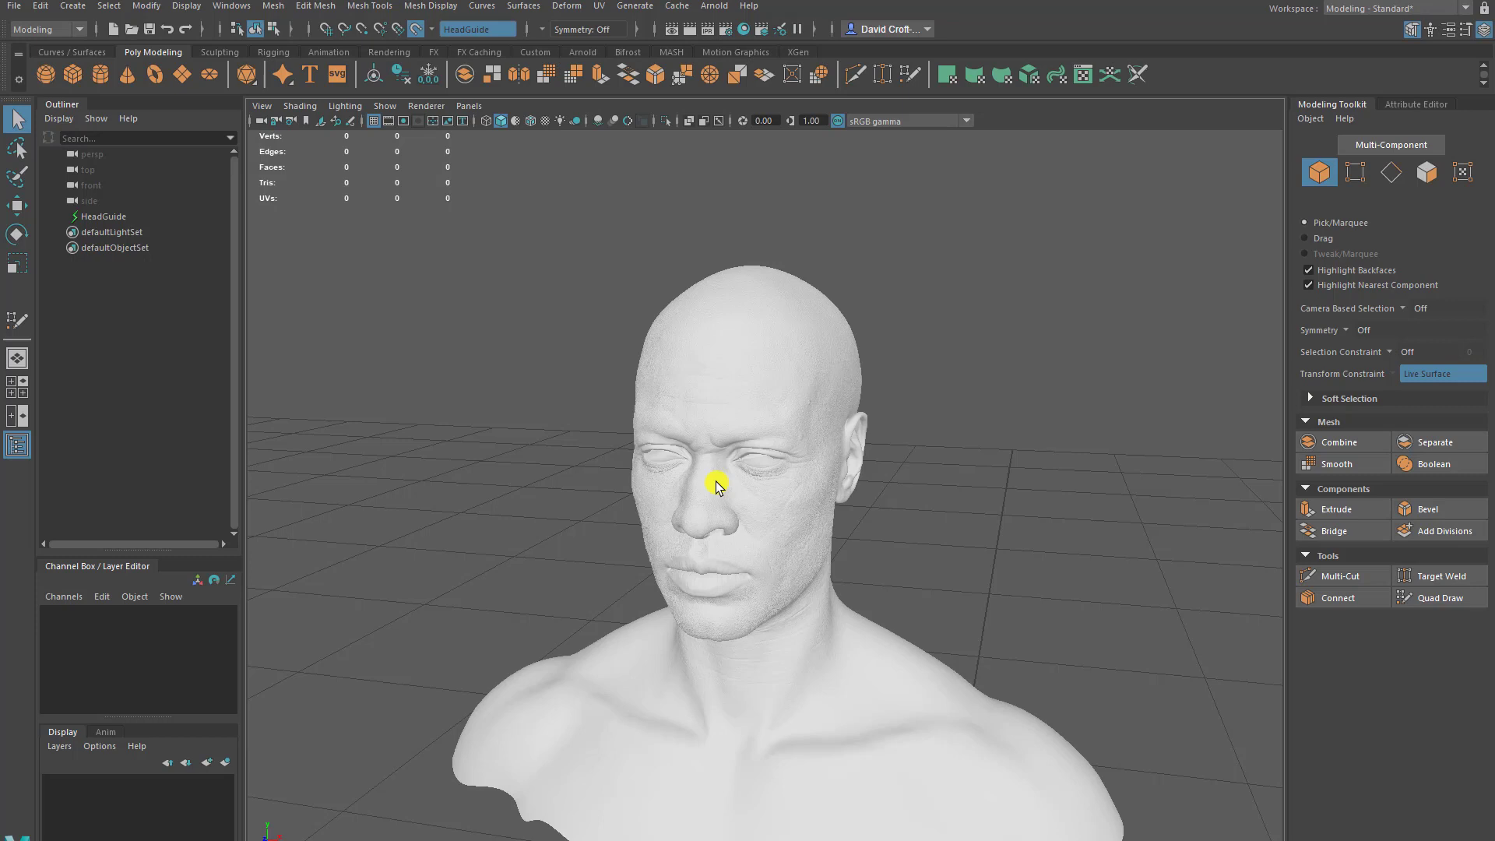
Step: Inspect the head guide from front and side, briefly toggling Quad Draw on and off
alt+drag(969, 315, 783, 642)
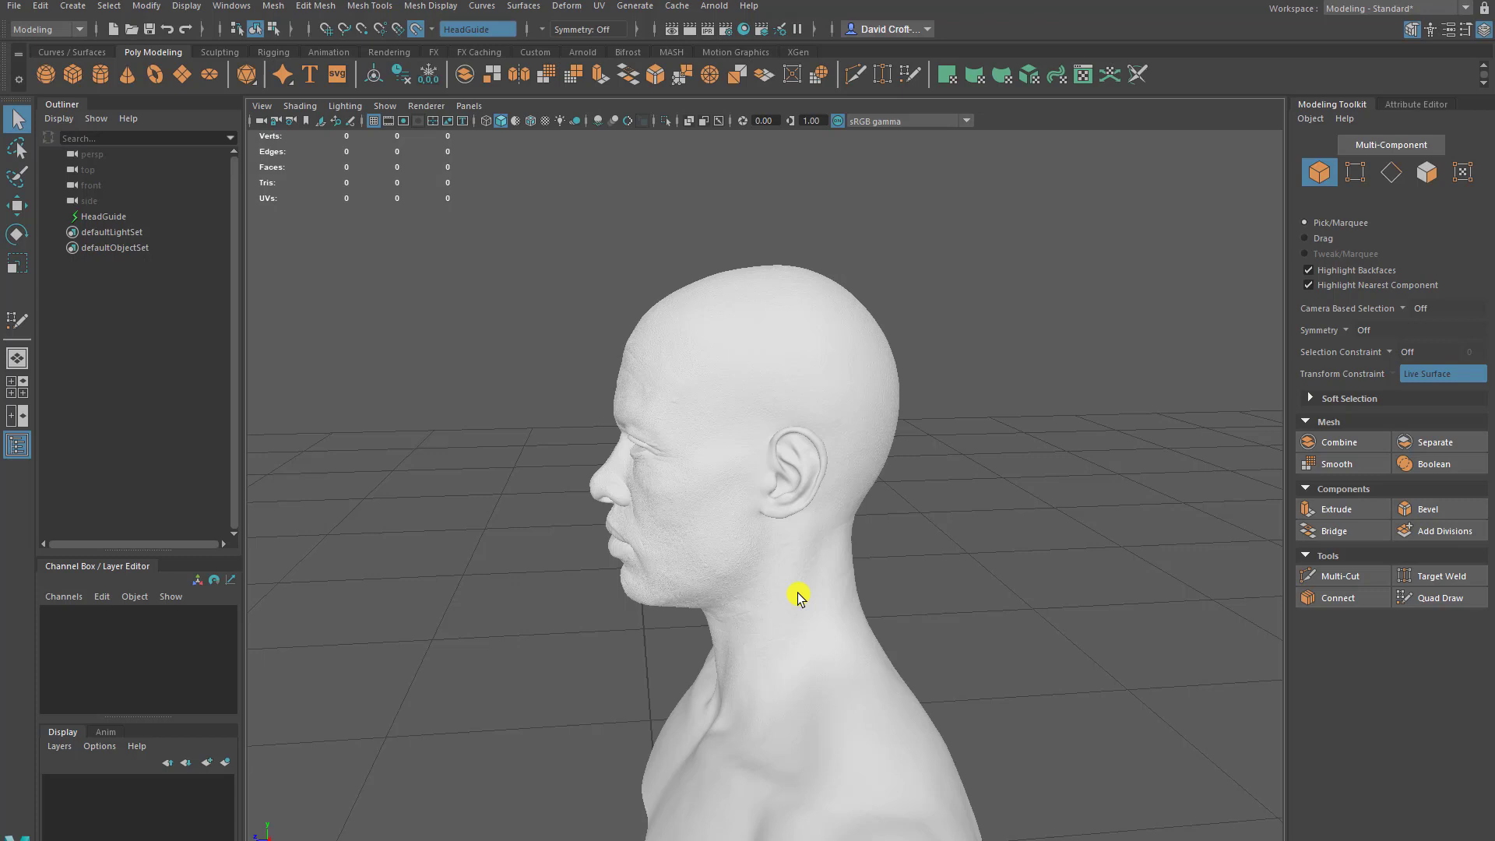
alt+drag(801, 594, 871, 464)
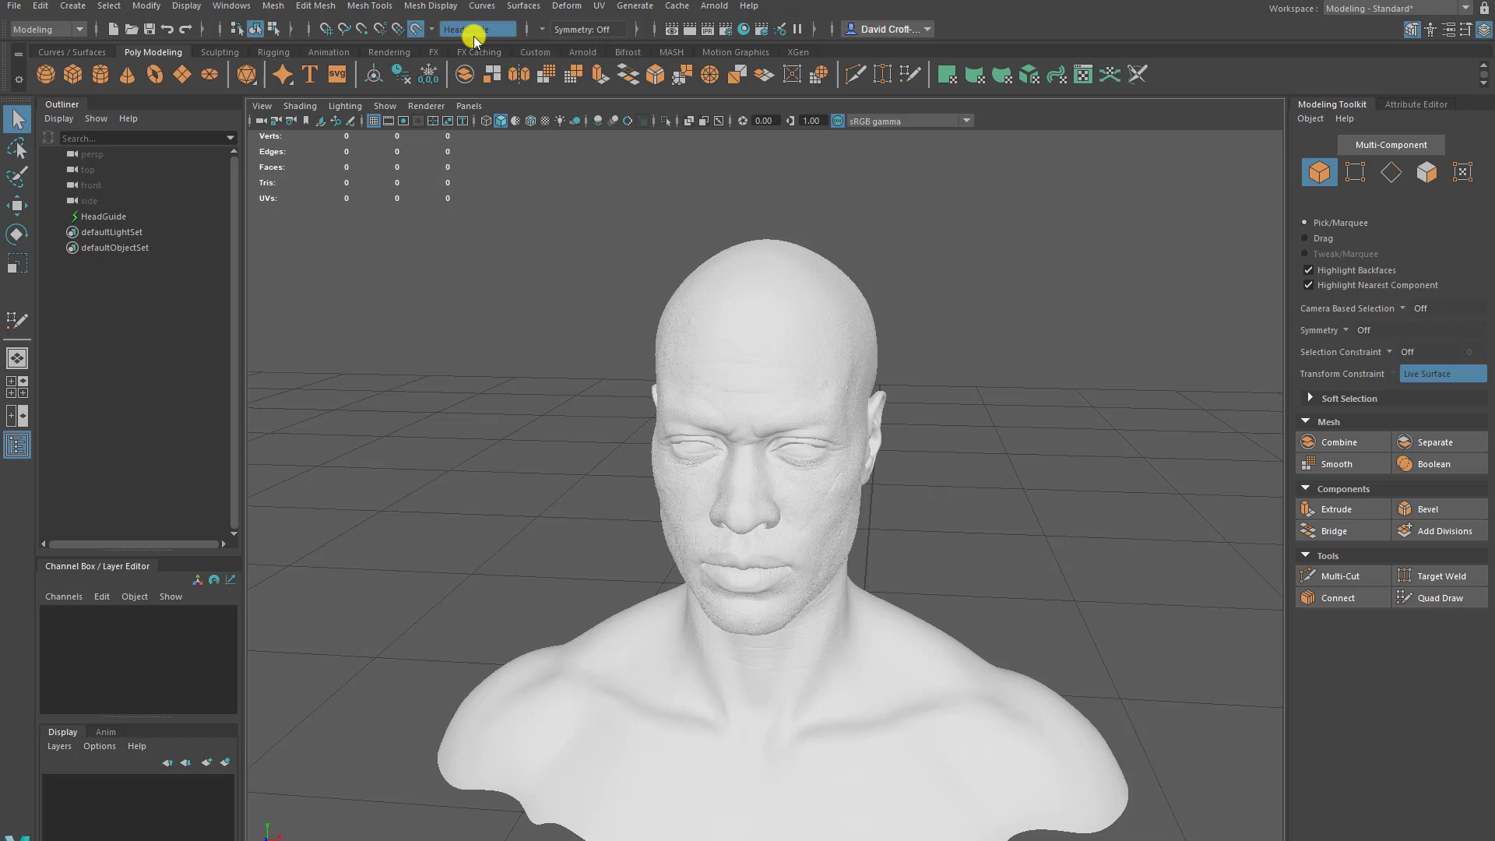
click(1423, 598)
mouse_move(867, 504)
alt+mouse_down()
mouse_move(824, 420)
mouse_move(615, 400)
alt+mouse_up()
alt+drag(730, 401, 603, 361)
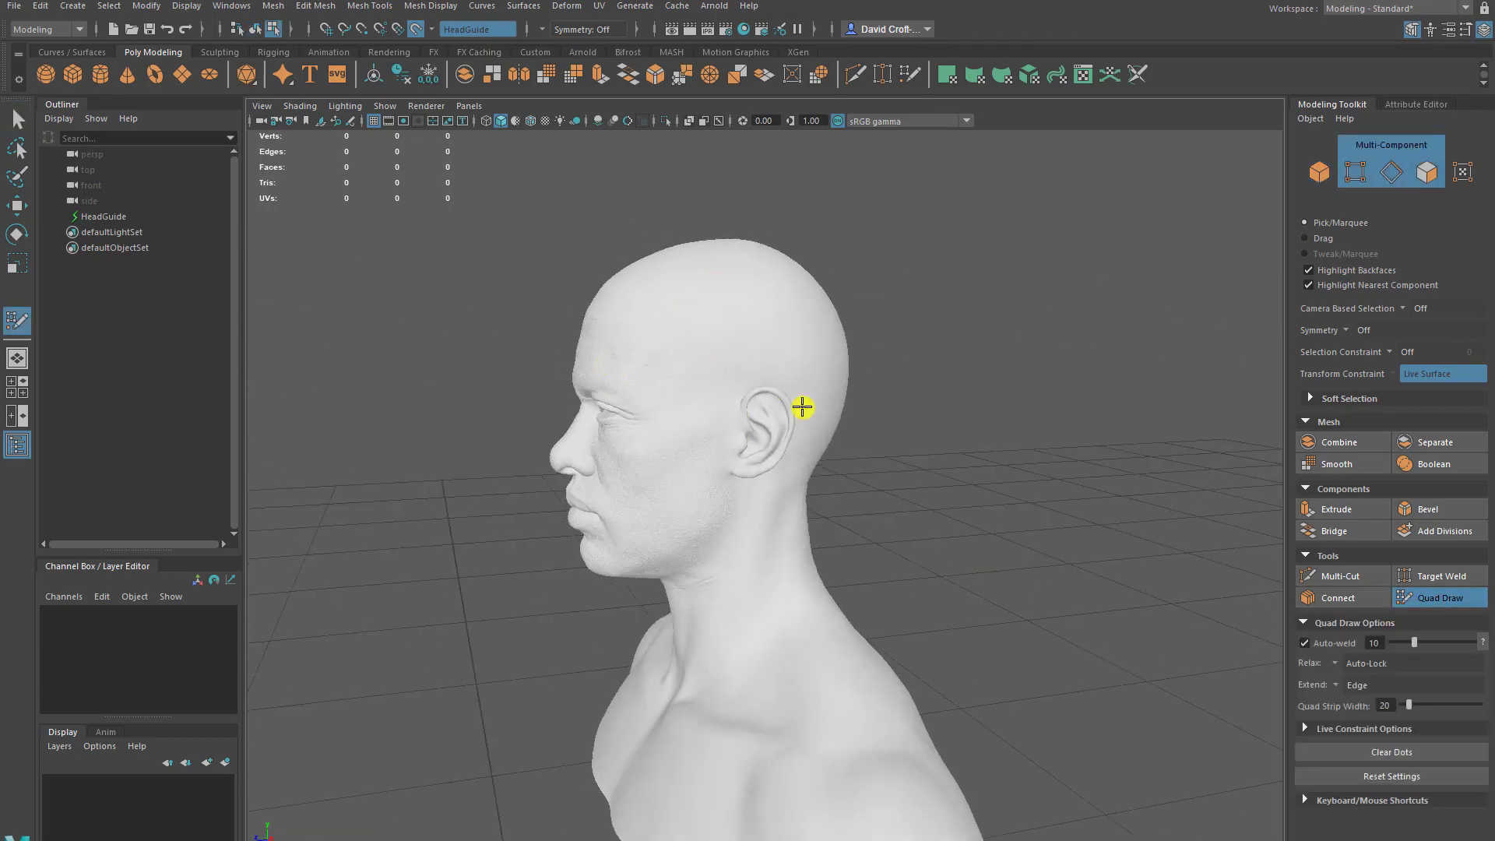
alt+drag(443, 387, 964, 480)
click(1412, 605)
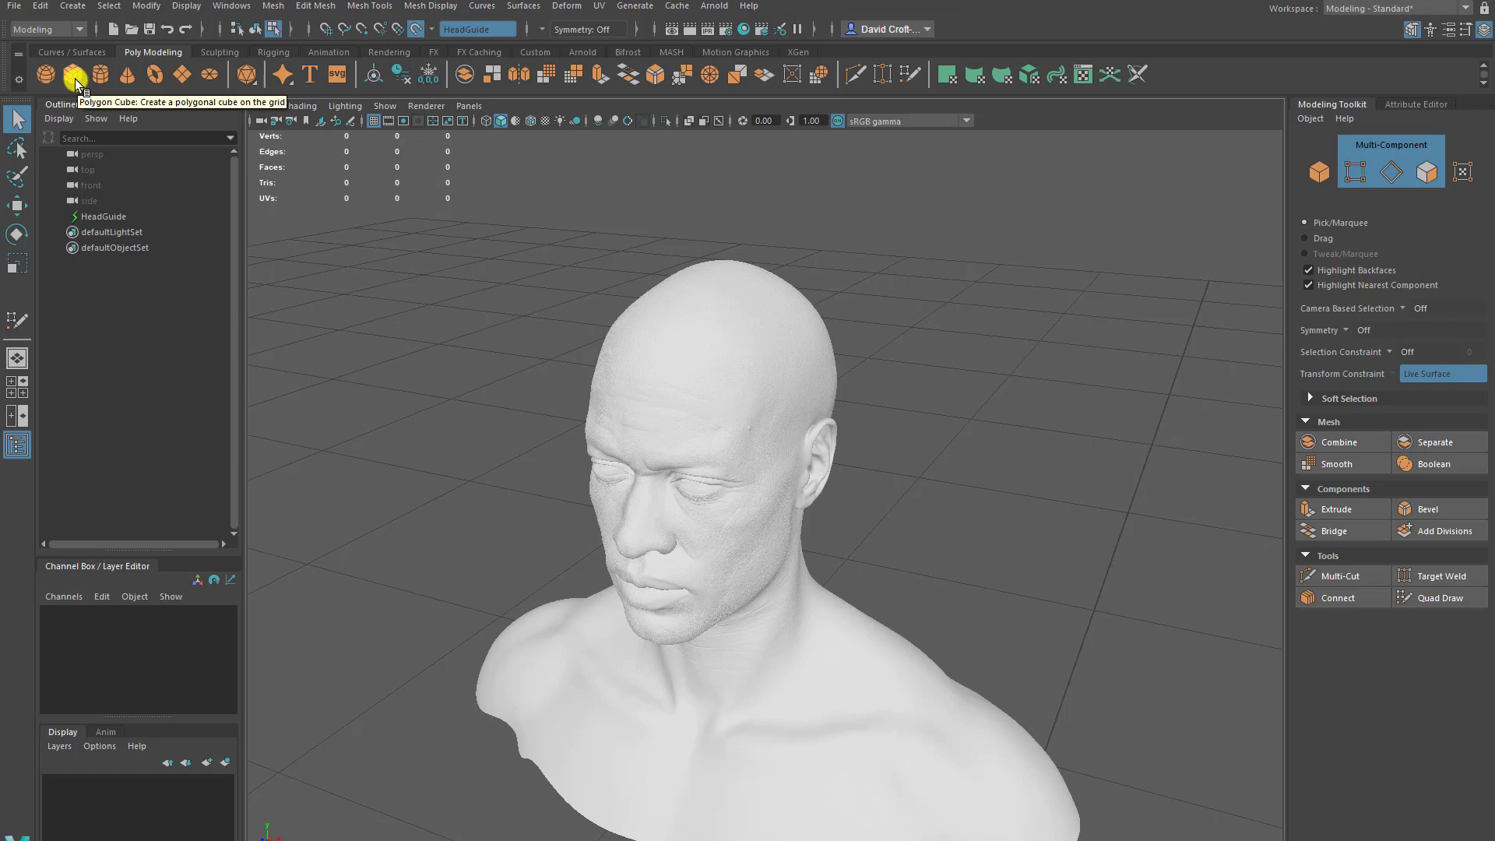
Step: Create a polygon cube and turn Make Live off for the head guide
click(75, 78)
alt+drag(623, 592, 423, 210)
alt+right_drag(422, 210, 624, 407)
key(w)
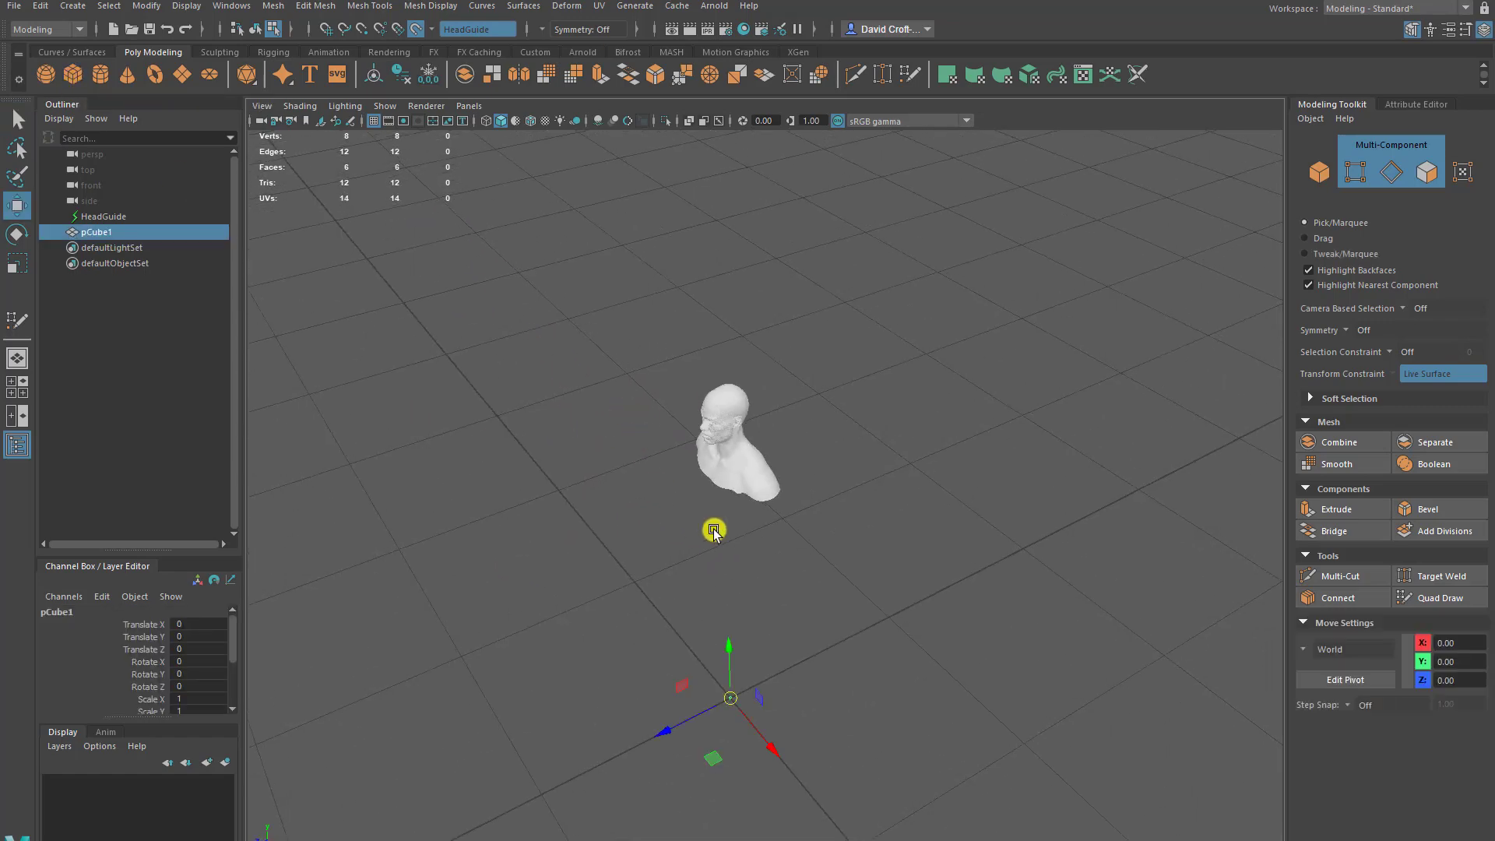
key(e)
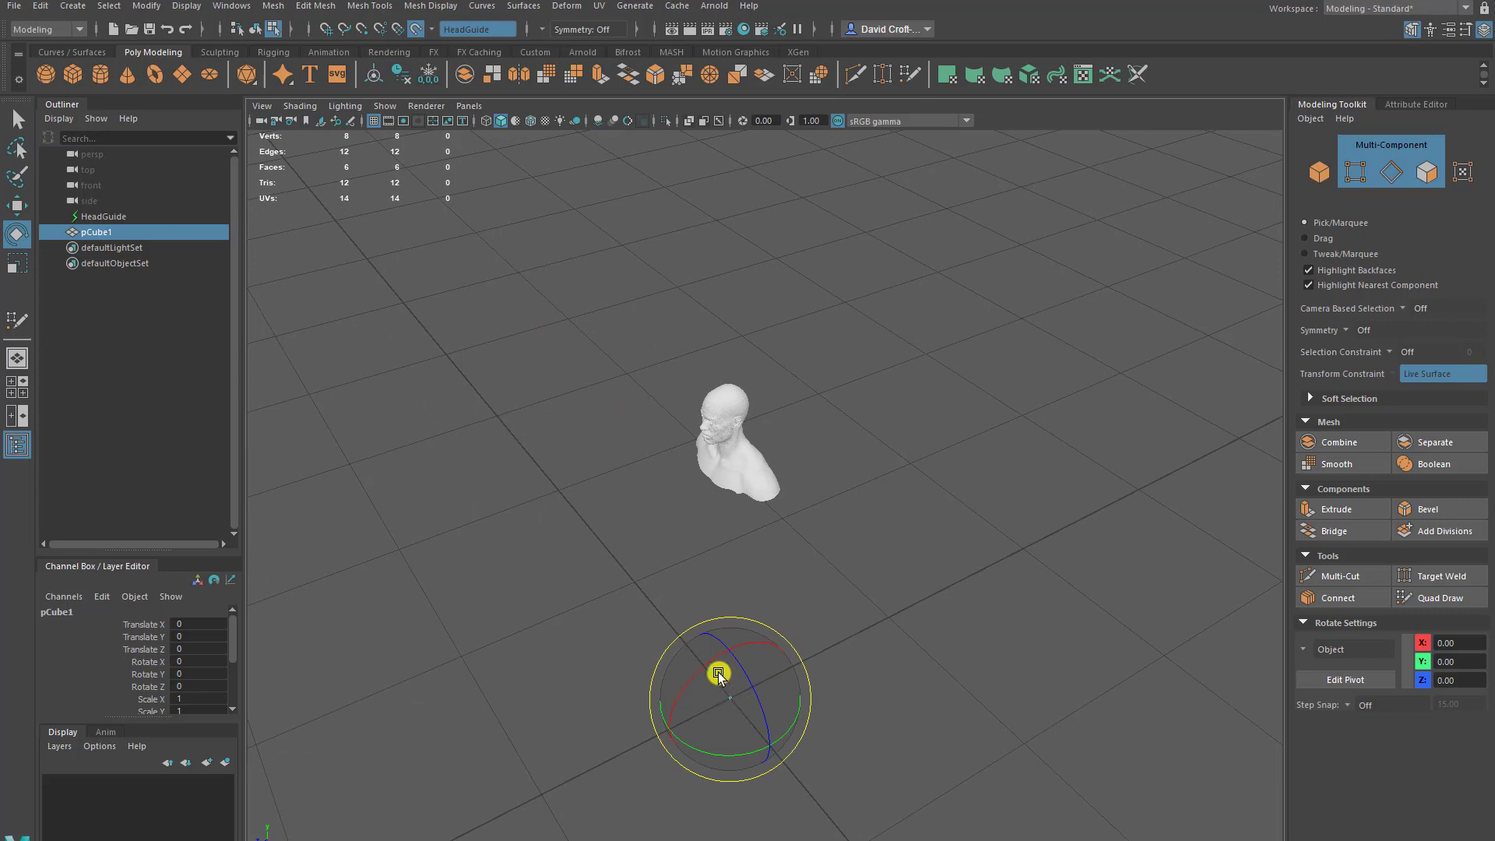
click(416, 28)
Step: Scale the cube to 37.215 and raise it to Y 173.883, Z -27.861 behind the head
key(r)
drag(728, 699, 668, 416)
key(w)
alt+right_drag(668, 417, 628, 473)
middle_drag(627, 473, 856, 370)
alt+drag(844, 460, 654, 407)
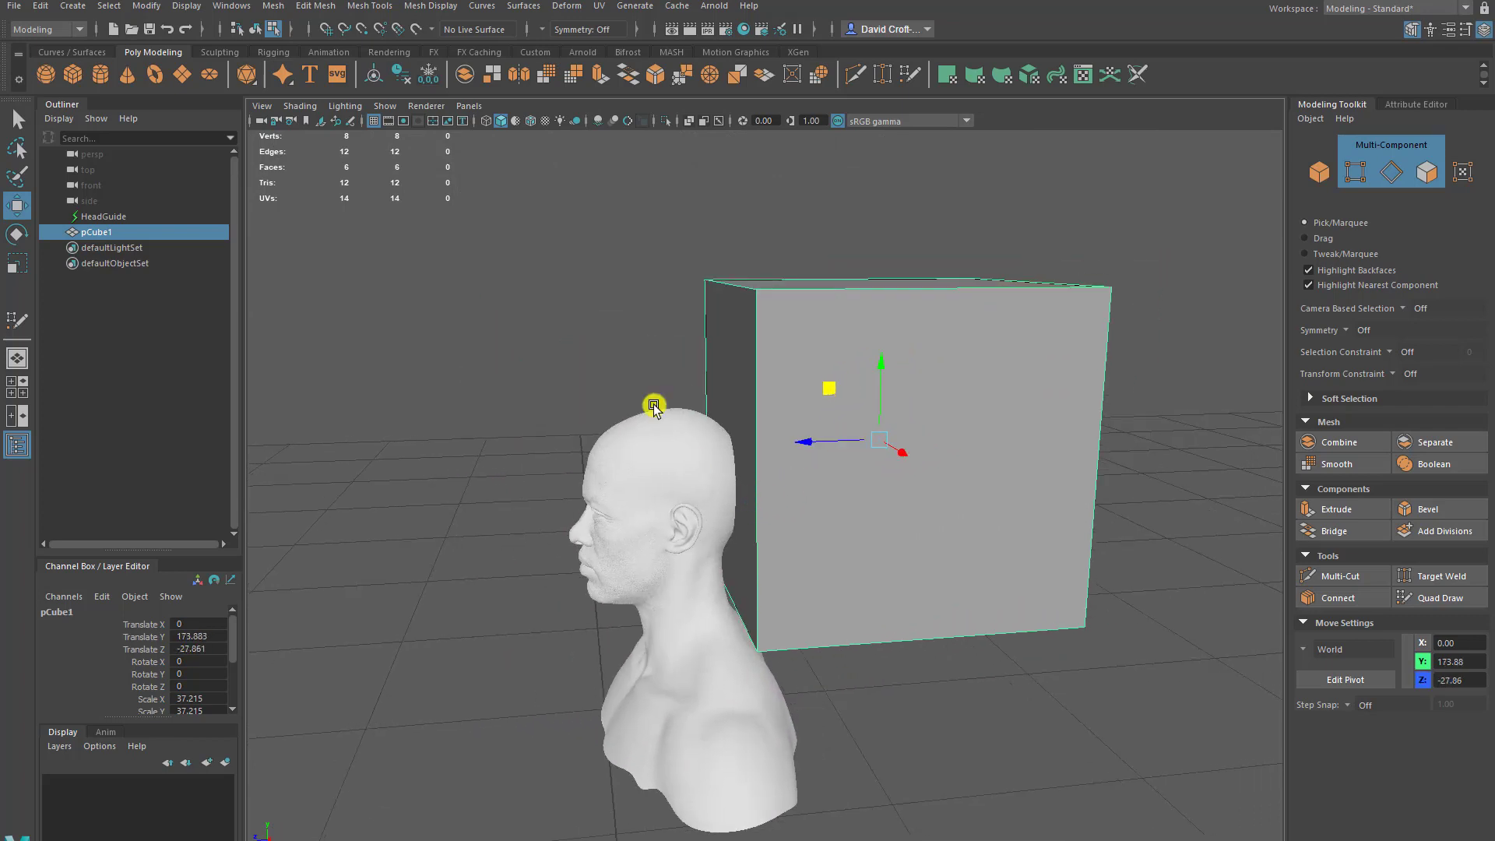
Step: Smooth the cube with 2 divisions into a 98-vertex sphere
click(548, 77)
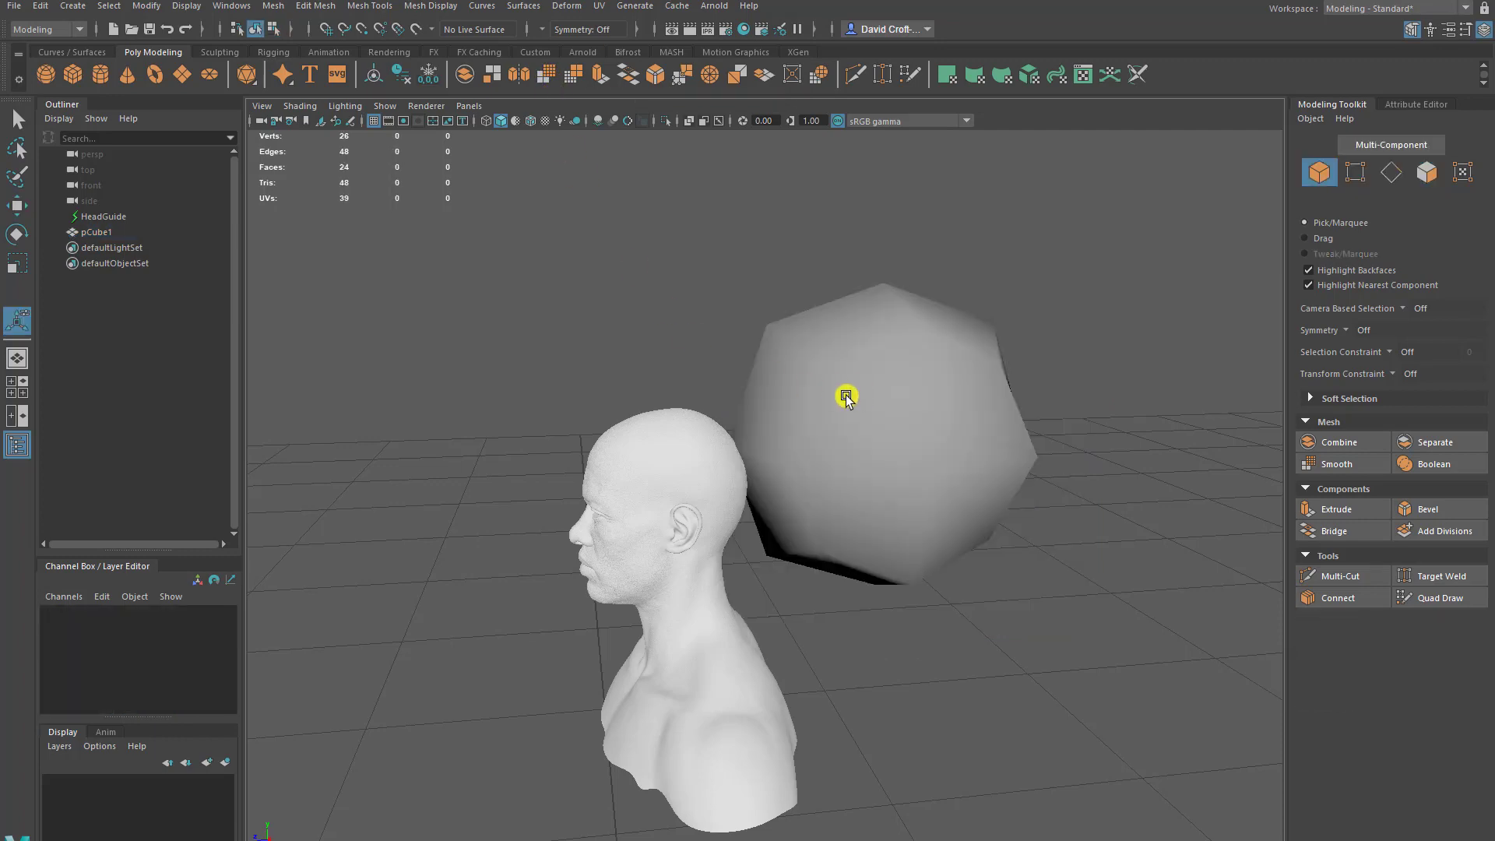
alt+drag(854, 407, 664, 380)
alt+right_drag(663, 380, 771, 484)
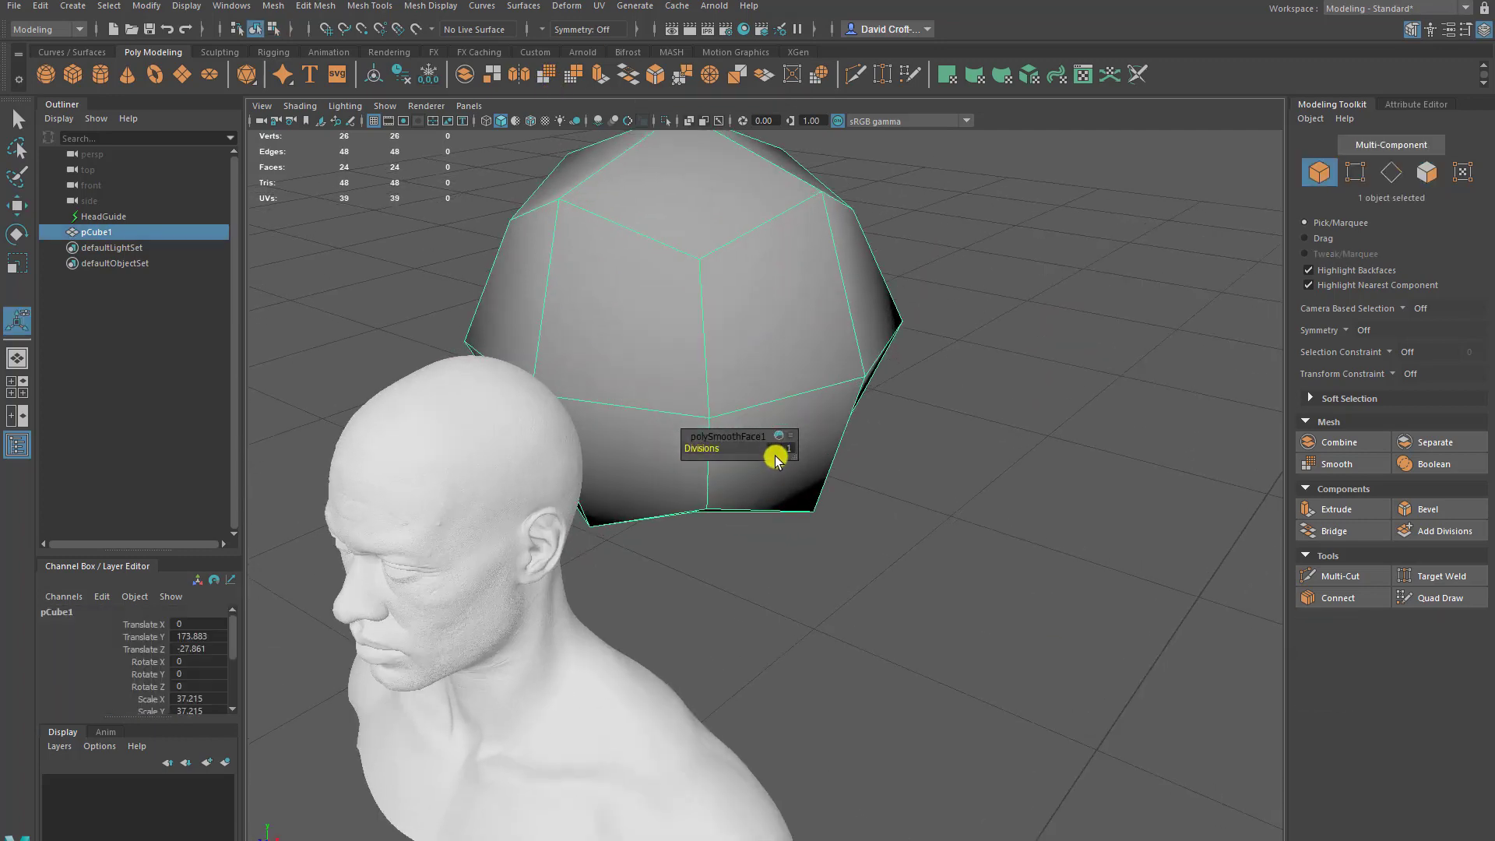
click(785, 449)
key(Return)
alt+drag(804, 451, 864, 330)
right_drag(864, 331, 987, 226)
Step: Move the sphere onto the head and scale it to 19.27, 17.20, 24.64
key(w)
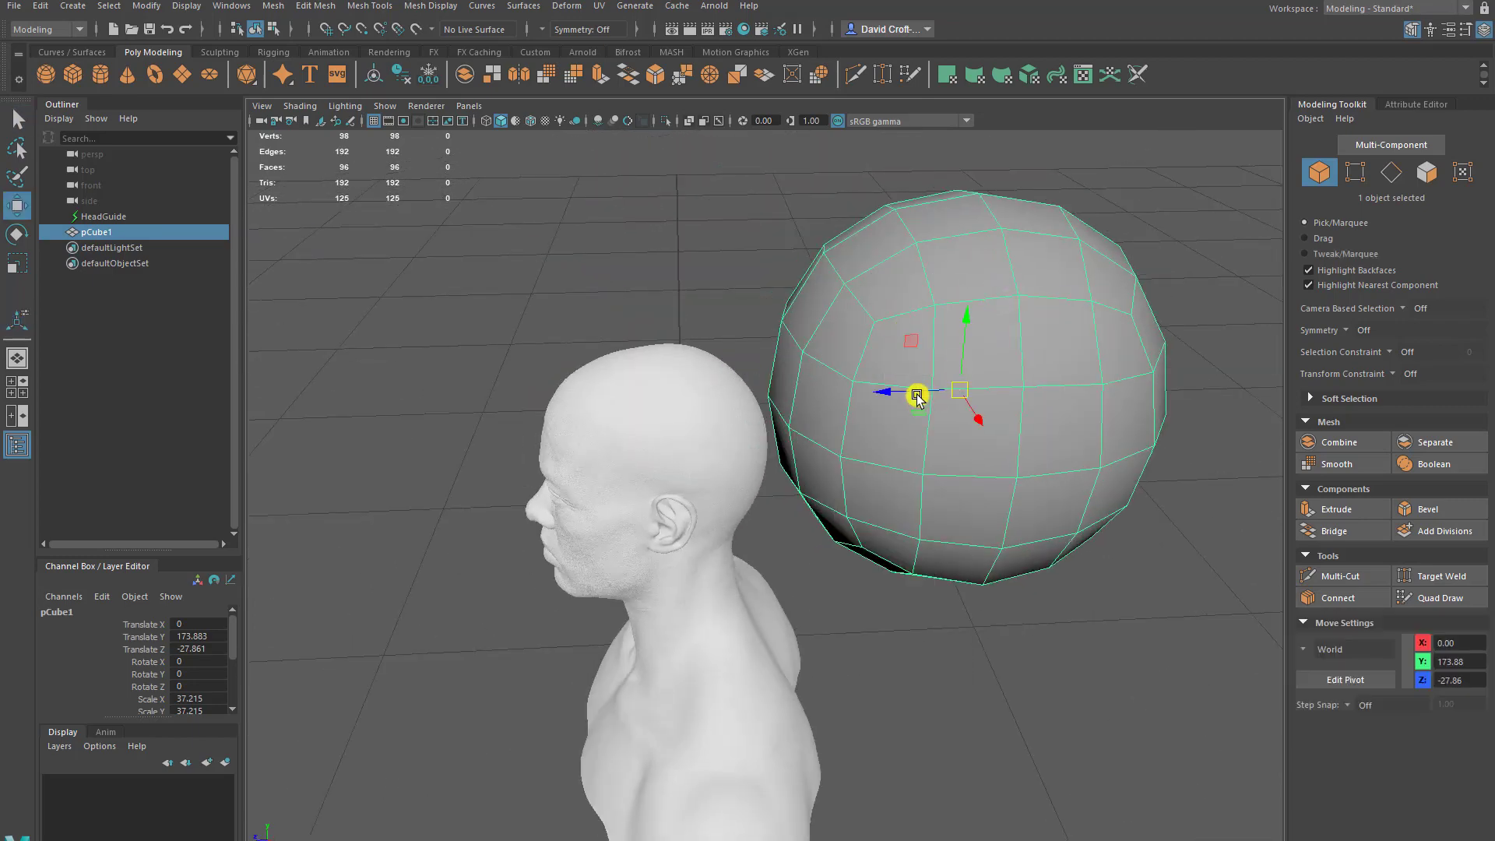
drag(911, 394, 603, 381)
key(r)
drag(676, 454, 705, 446)
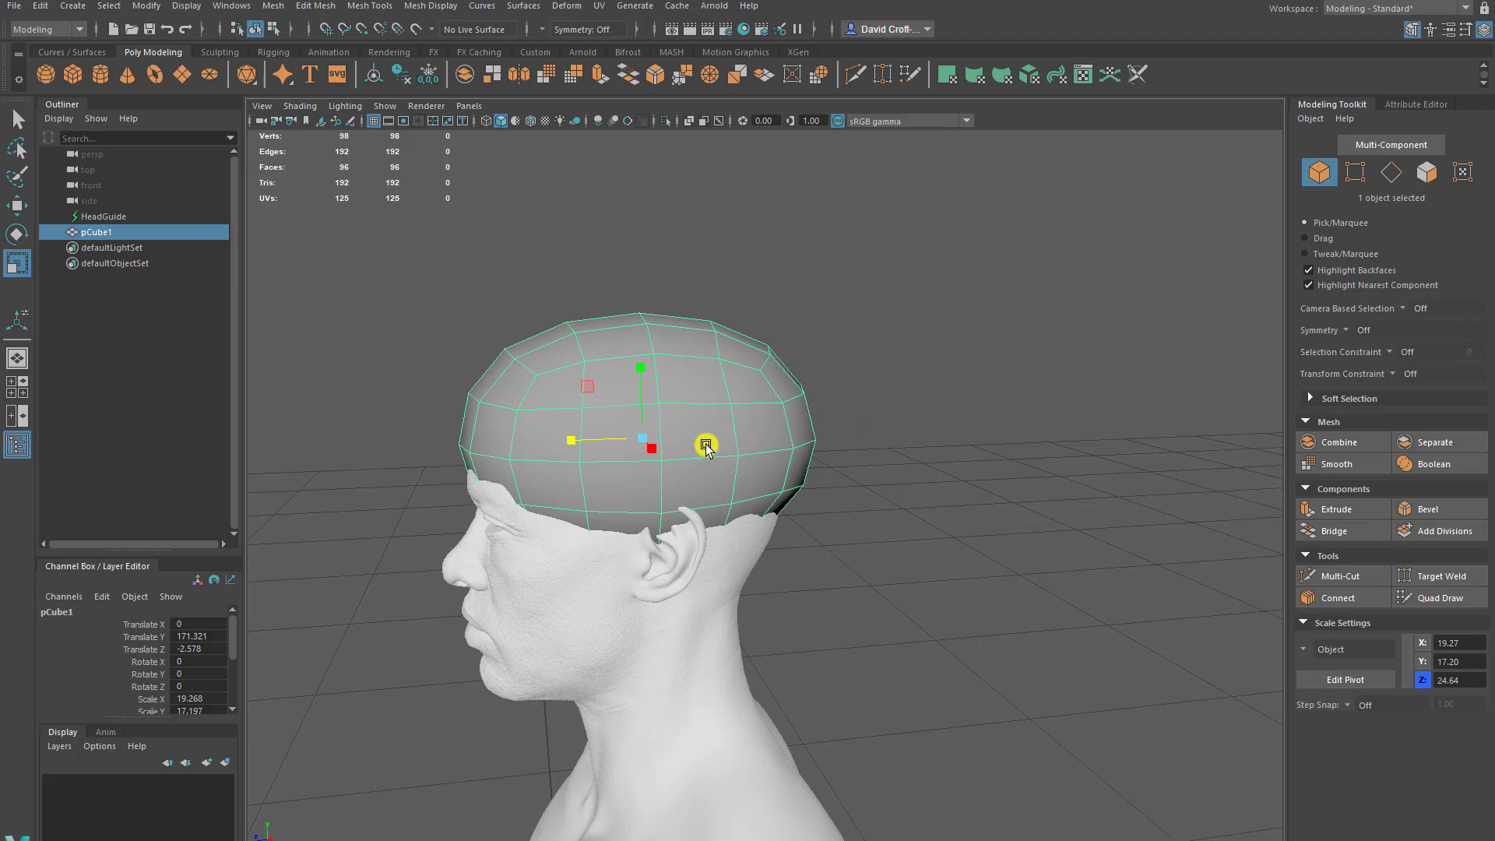
Step: Select and delete the 24 lower faces of the sphere in face mode
alt+drag(706, 446, 935, 386)
right_drag(935, 387, 927, 436)
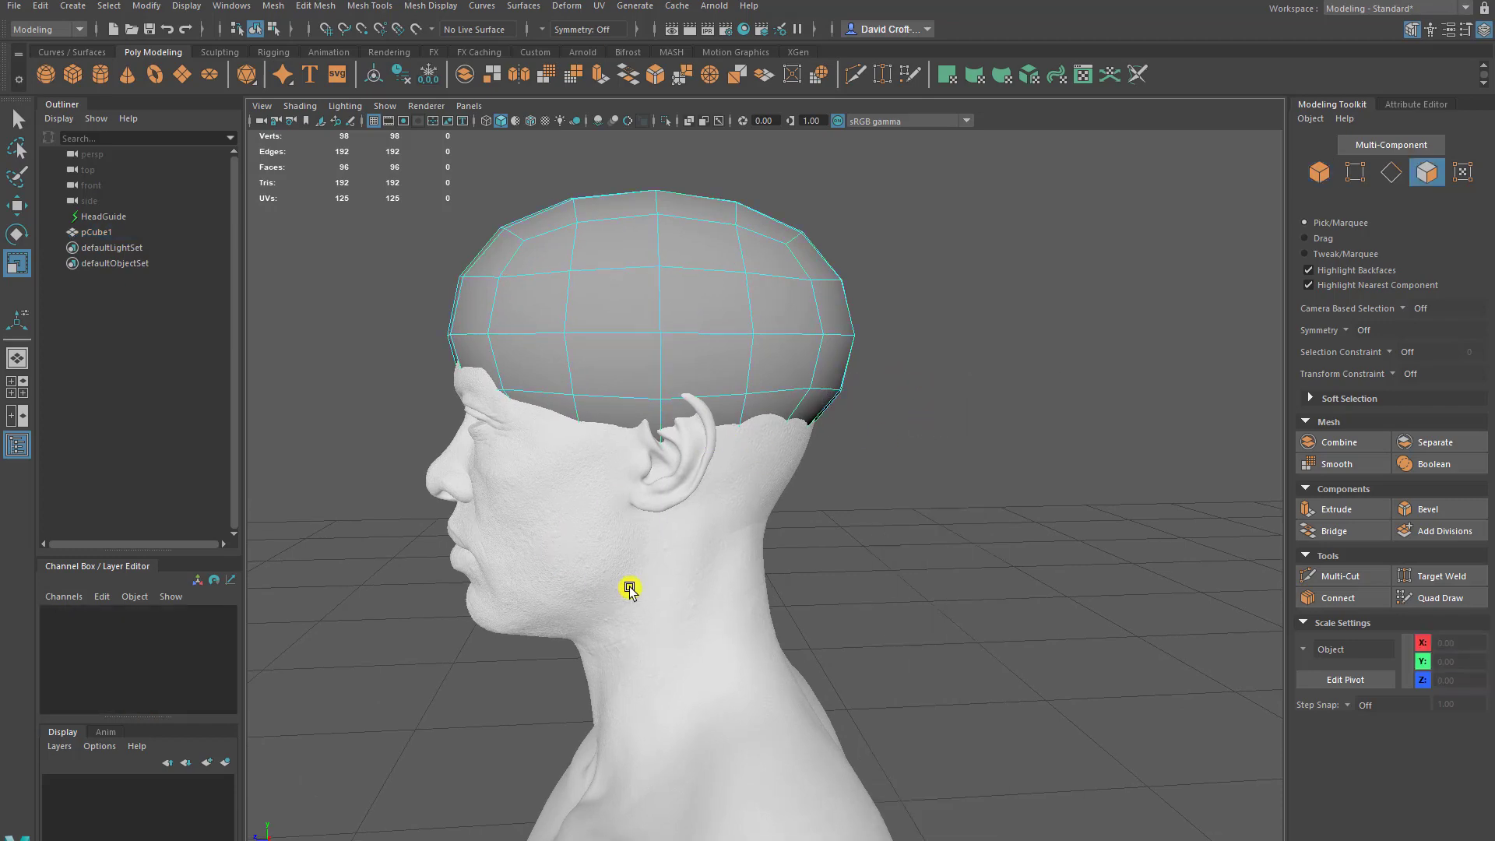
drag(630, 588, 446, 368)
alt+drag(517, 407, 660, 465)
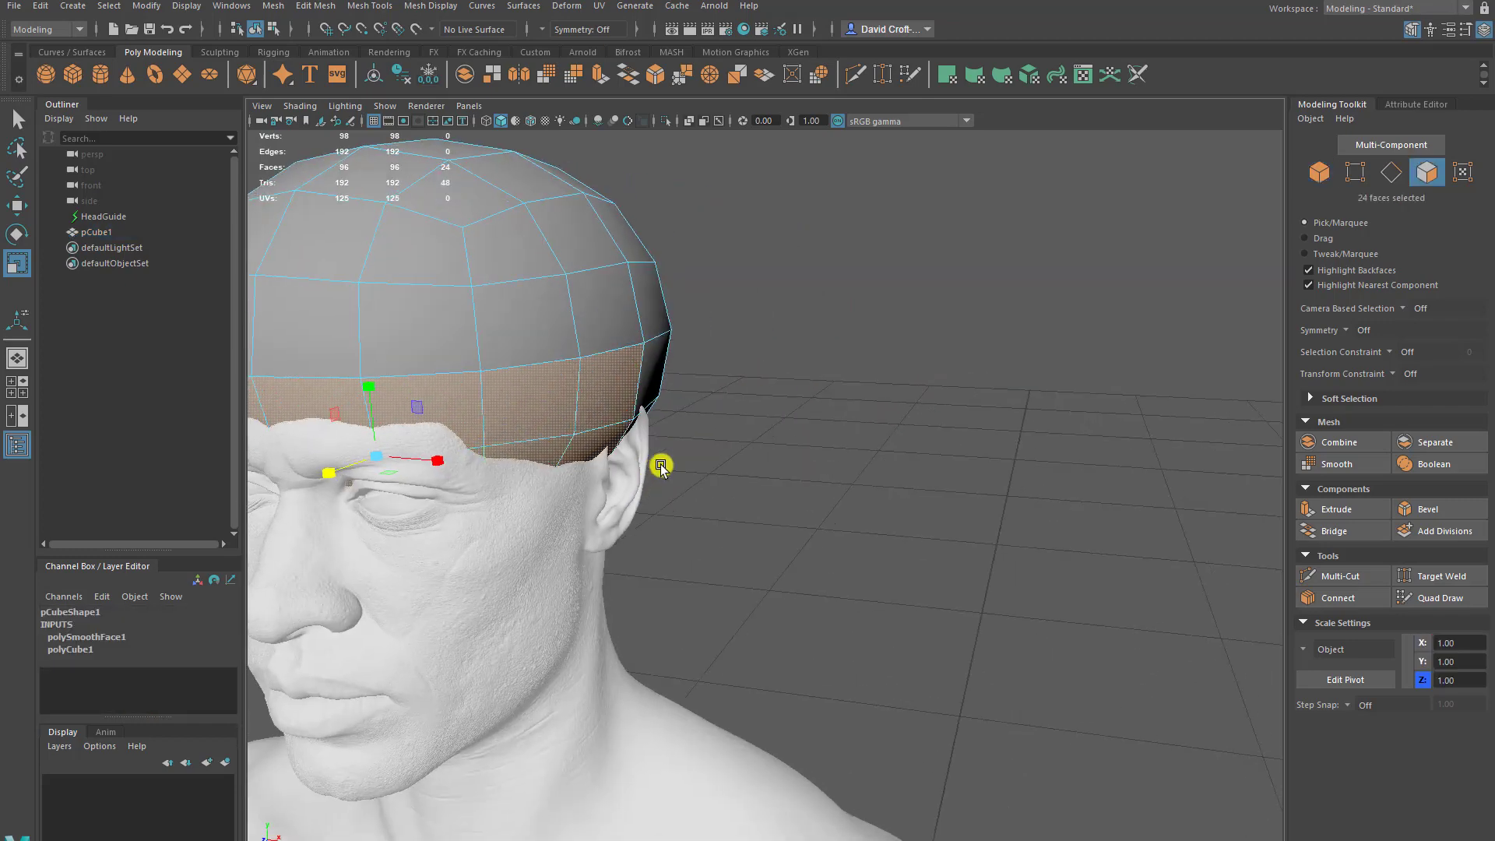
key(Delete)
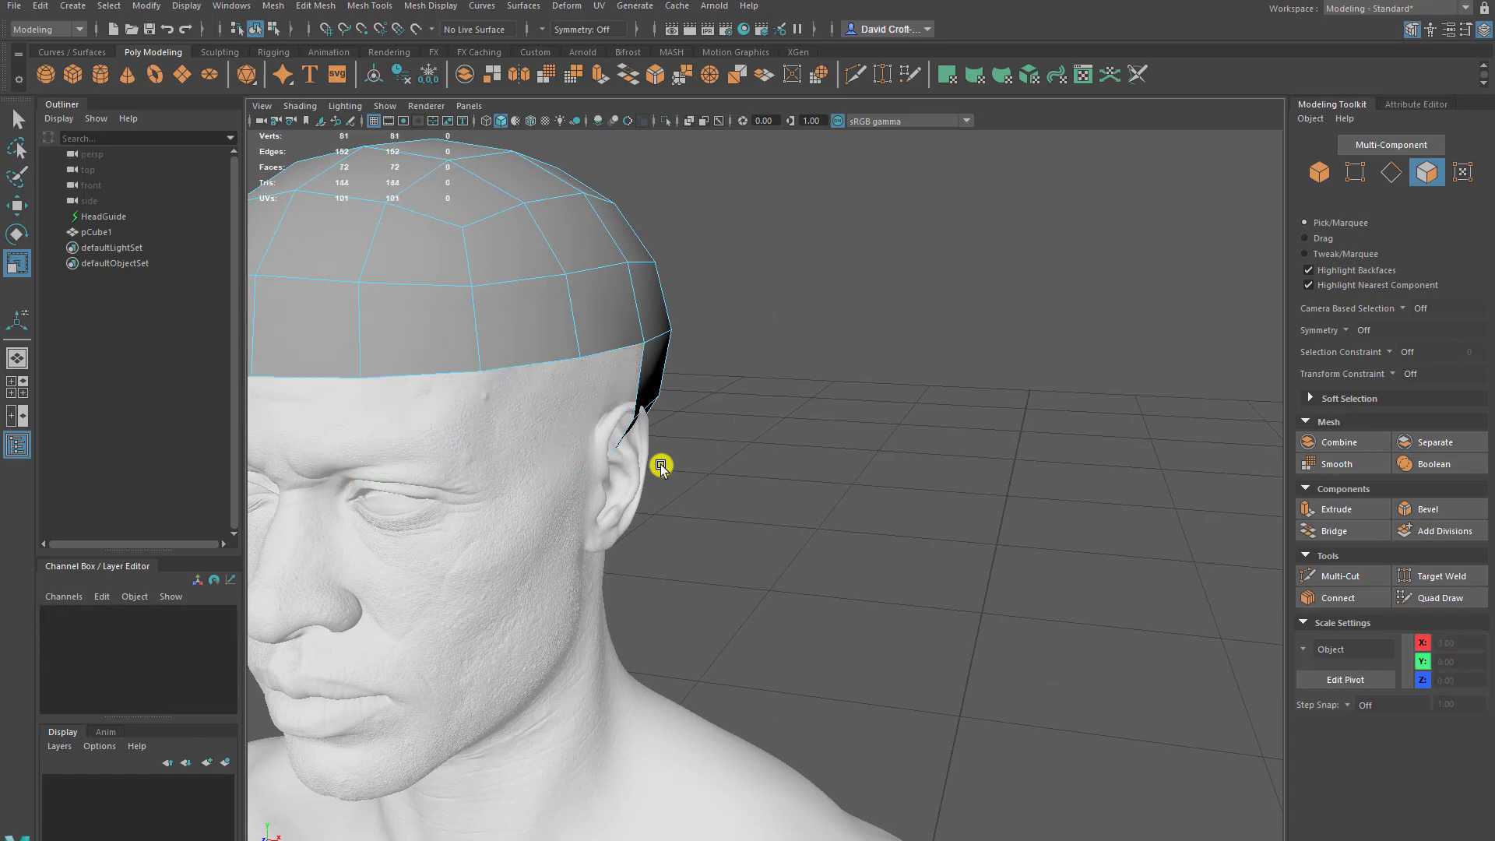
Step: Delete the back faces over the neck in wireframe, then return to shaded object mode
mouse_move(695, 469)
alt+mouse_down()
mouse_move(367, 474)
mouse_move(683, 446)
alt+mouse_up()
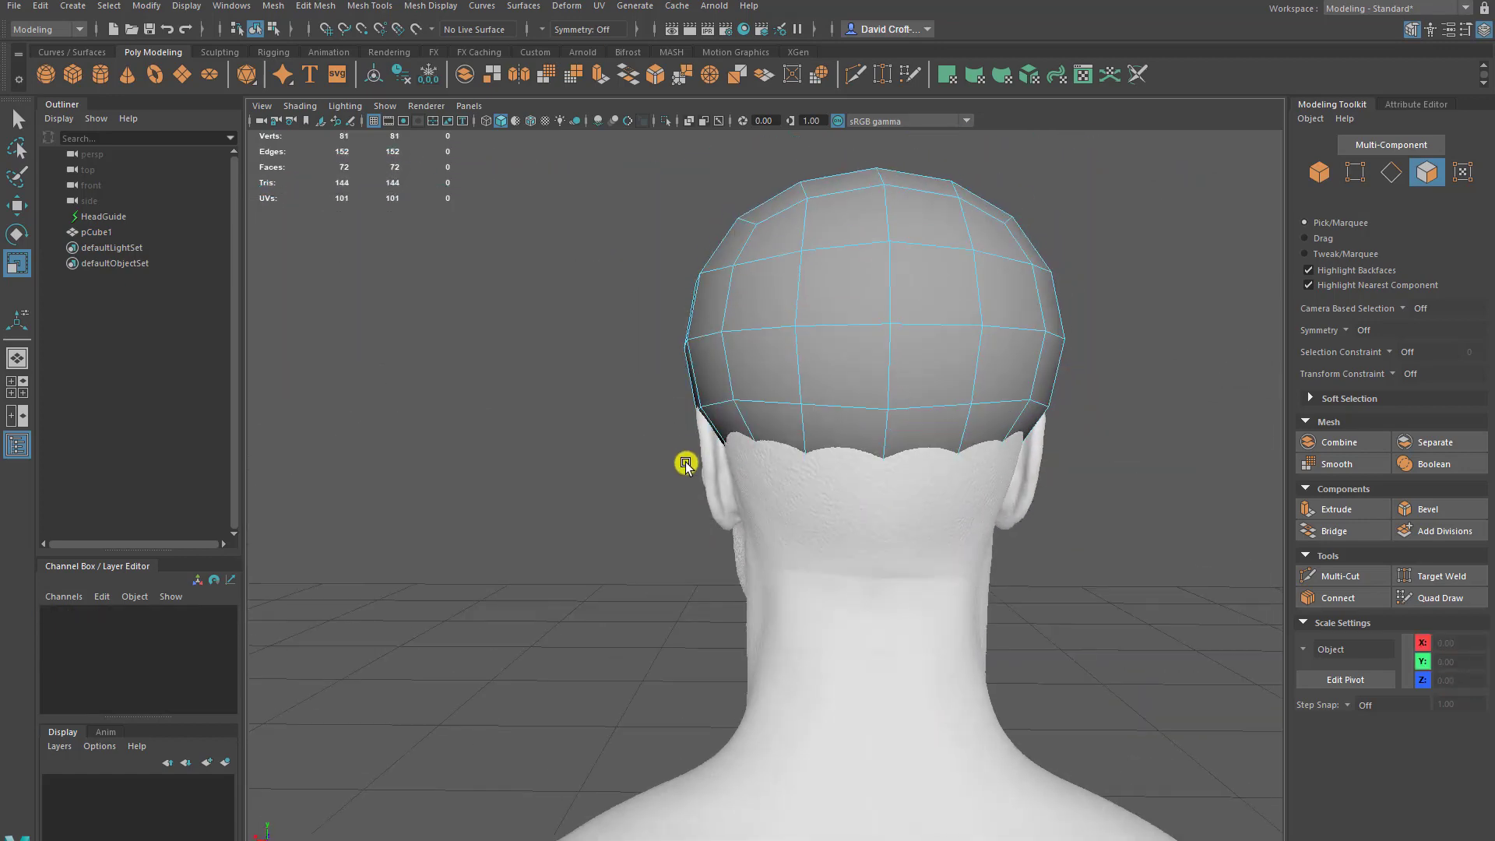
key(4)
mouse_move(1083, 589)
mouse_down()
mouse_move(792, 488)
mouse_move(638, 488)
mouse_move(694, 507)
mouse_move(717, 587)
mouse_move(779, 545)
mouse_up()
key(Delete)
key(5)
key(F8)
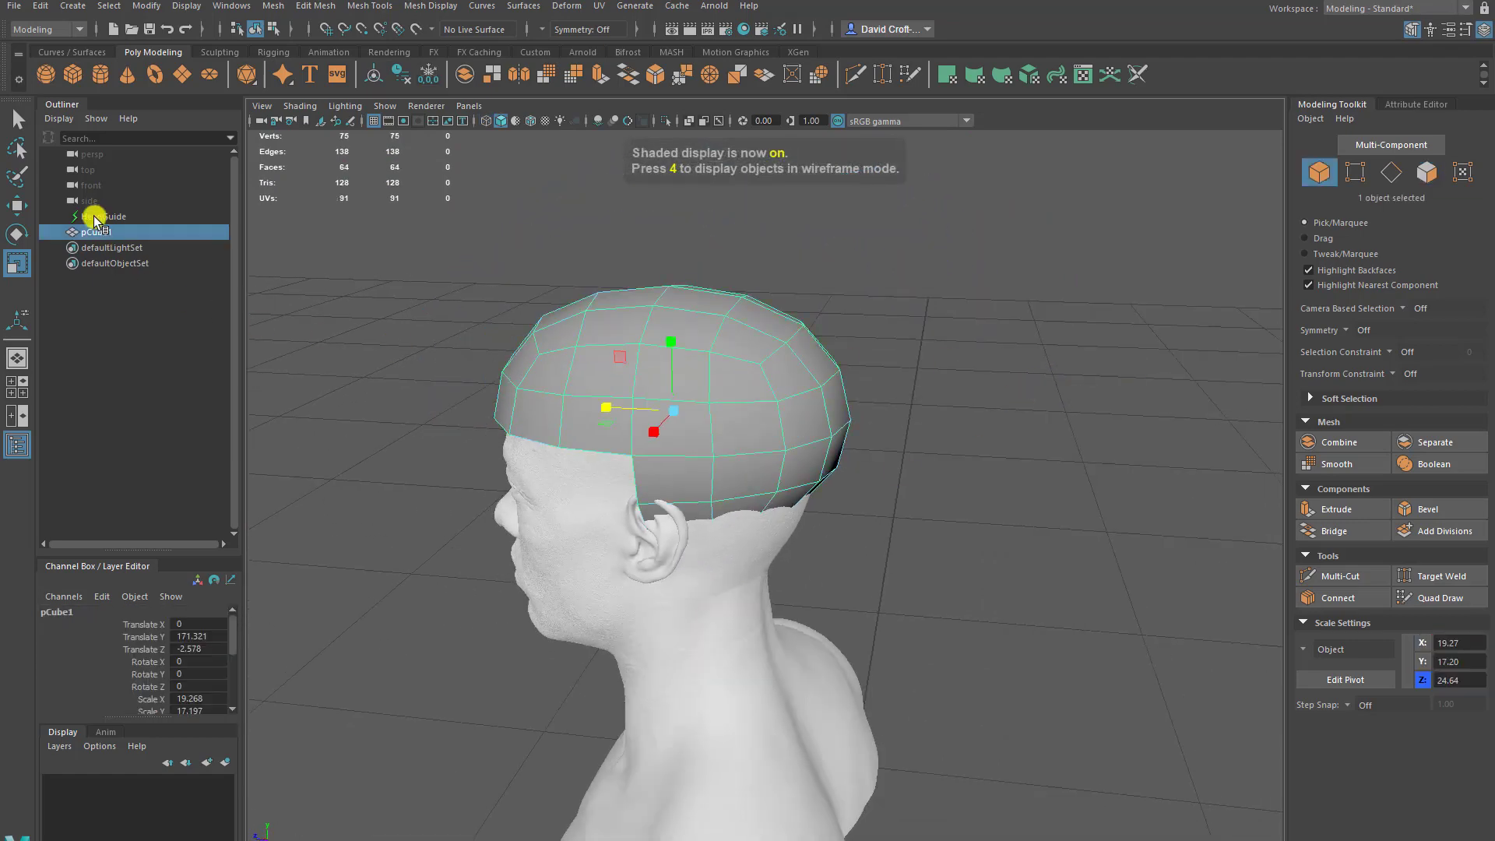
Step: Make HeadGuide the live surface, then select the pCube1 cap
click(104, 216)
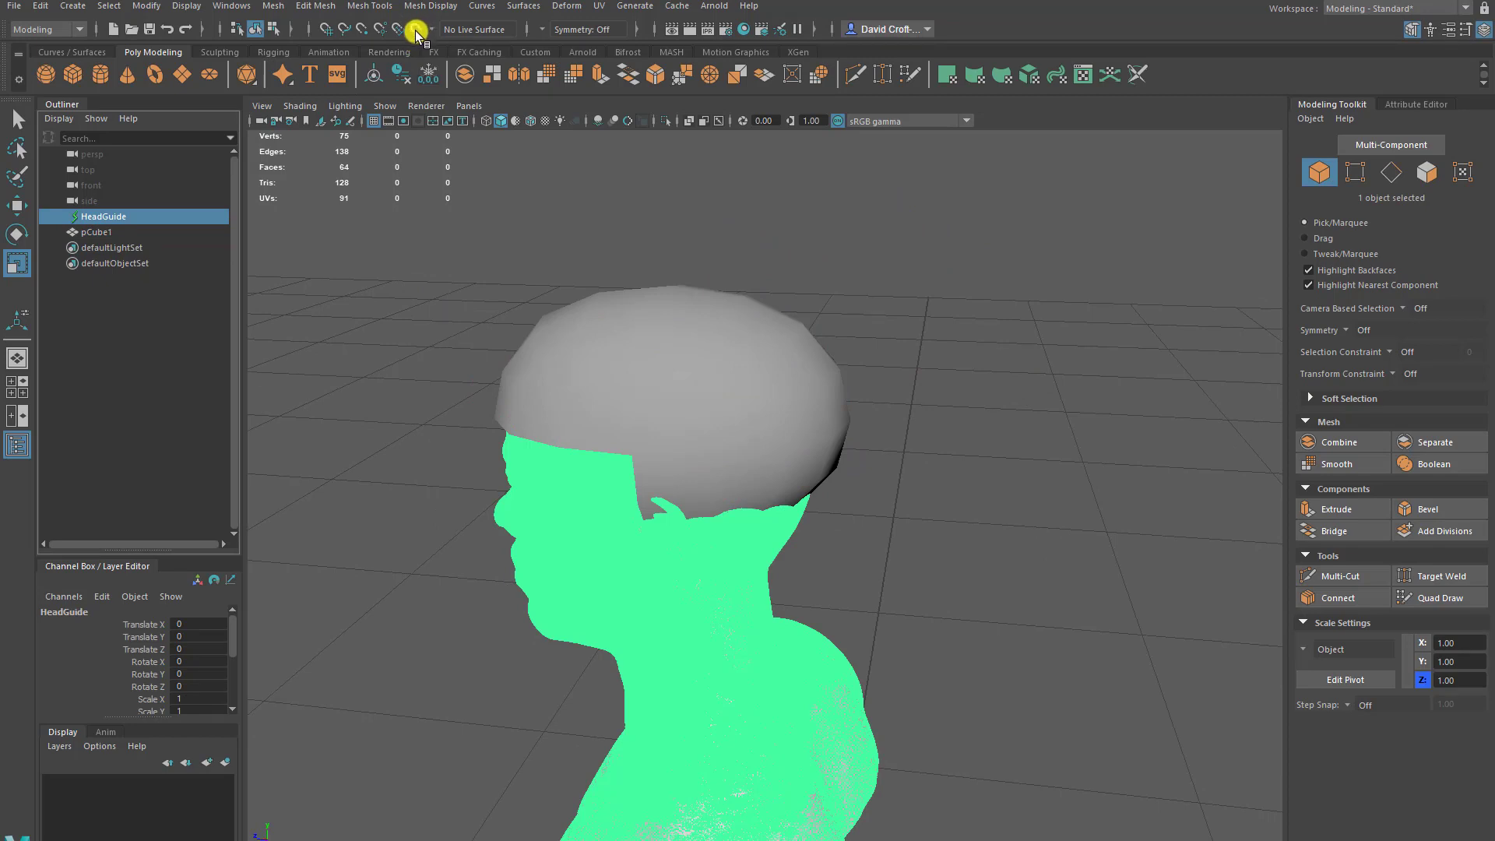
click(417, 31)
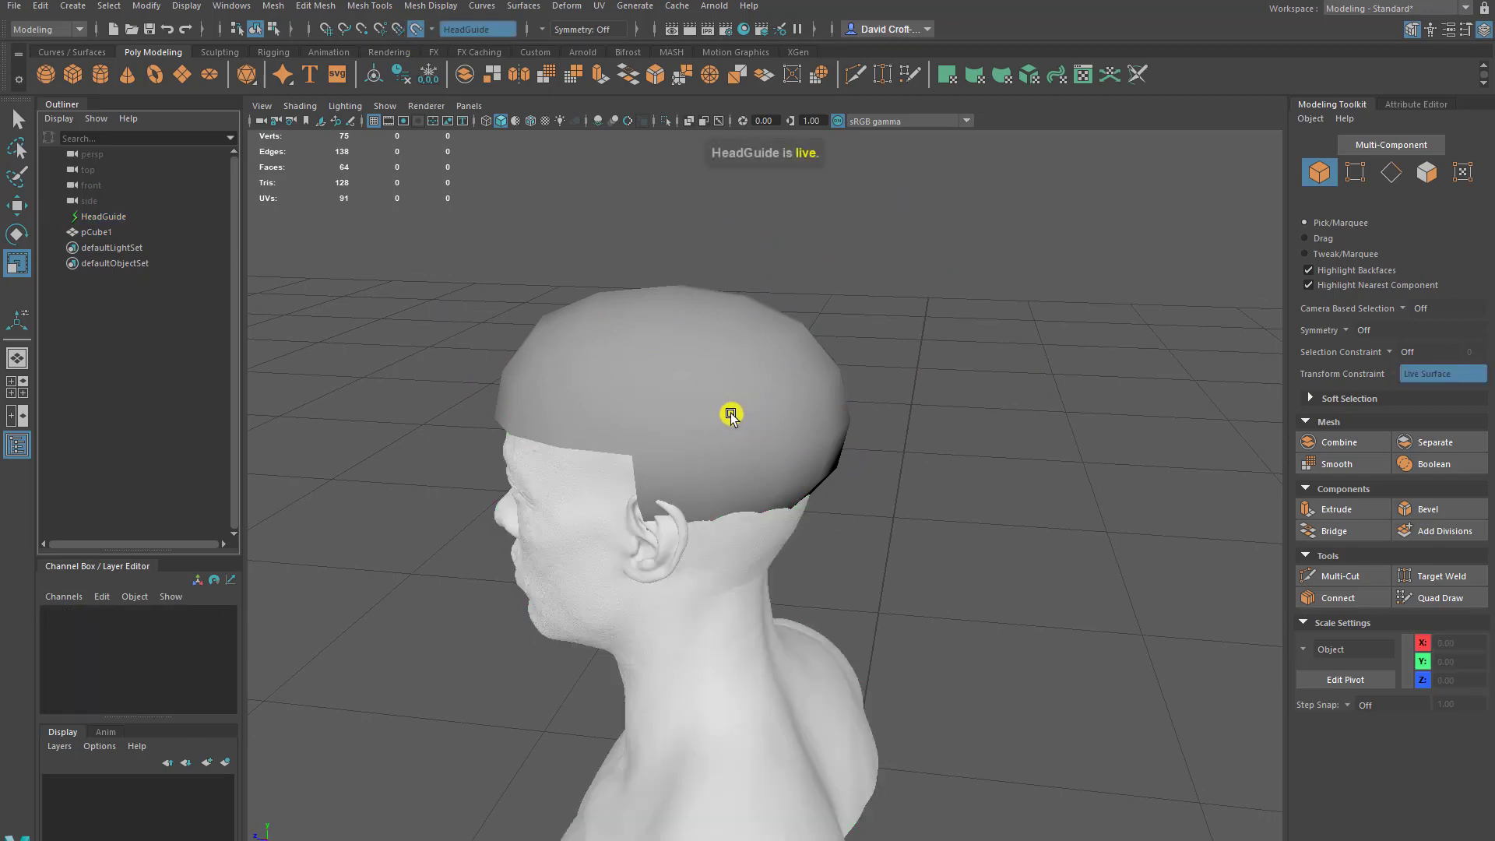
click(732, 407)
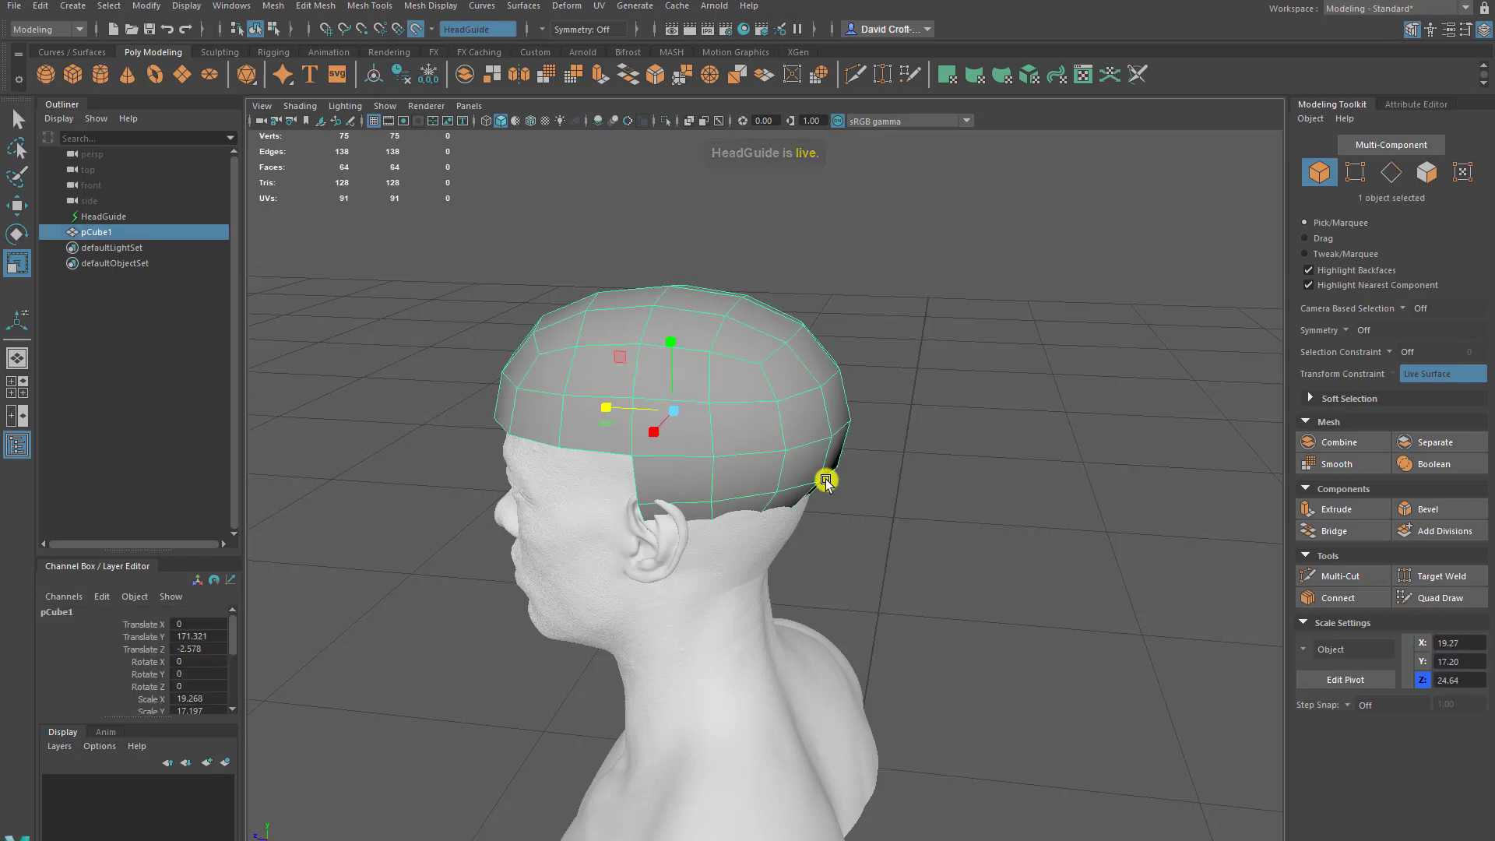
alt+drag(851, 493, 1044, 487)
Step: Set symmetry to Object X and activate Quad Draw on the cap
click(1343, 329)
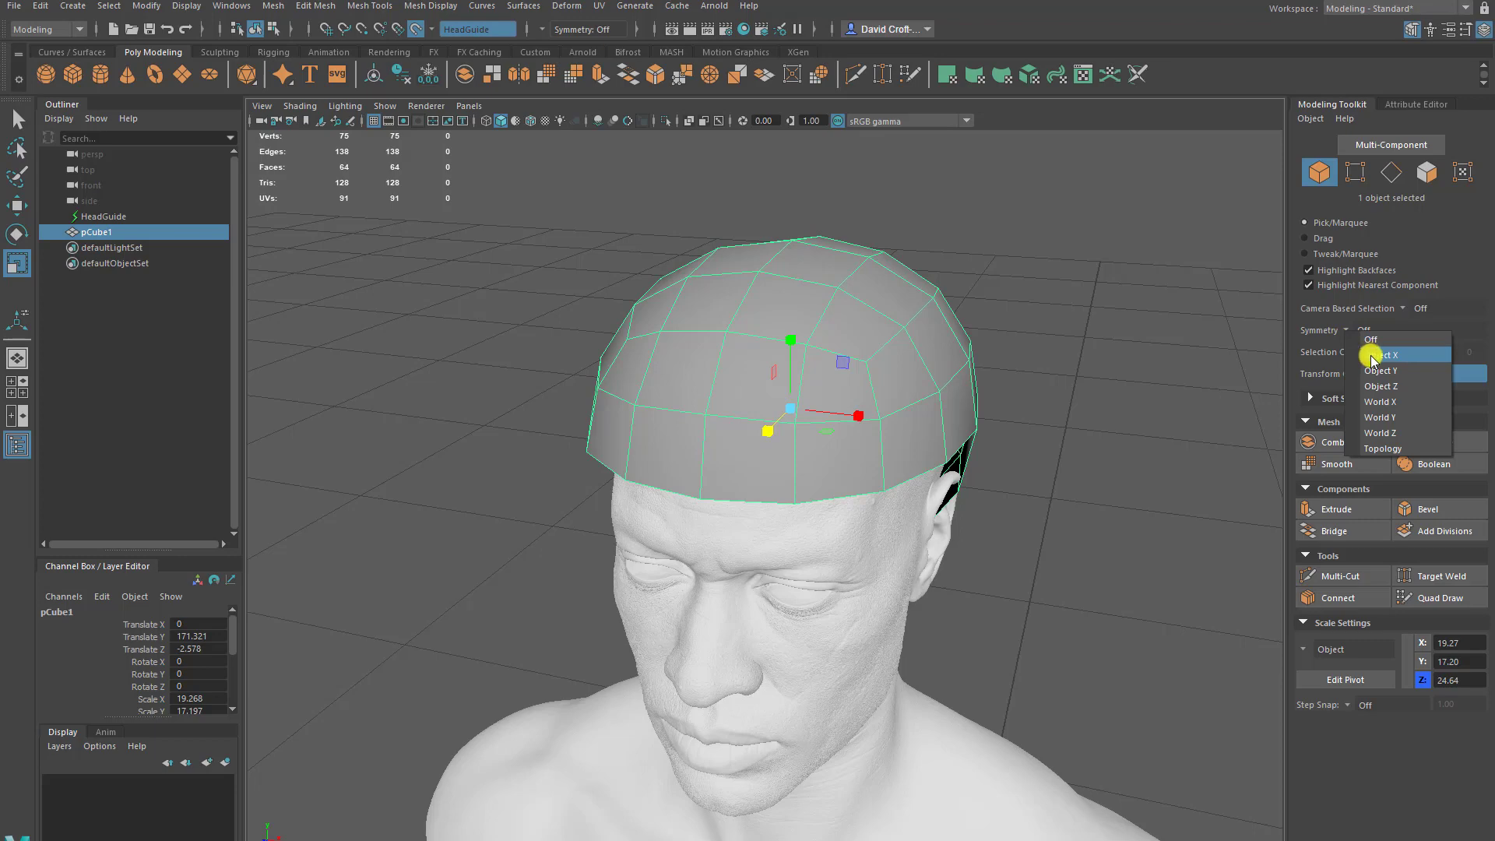
click(1371, 355)
alt+drag(1207, 414, 1090, 600)
click(1436, 597)
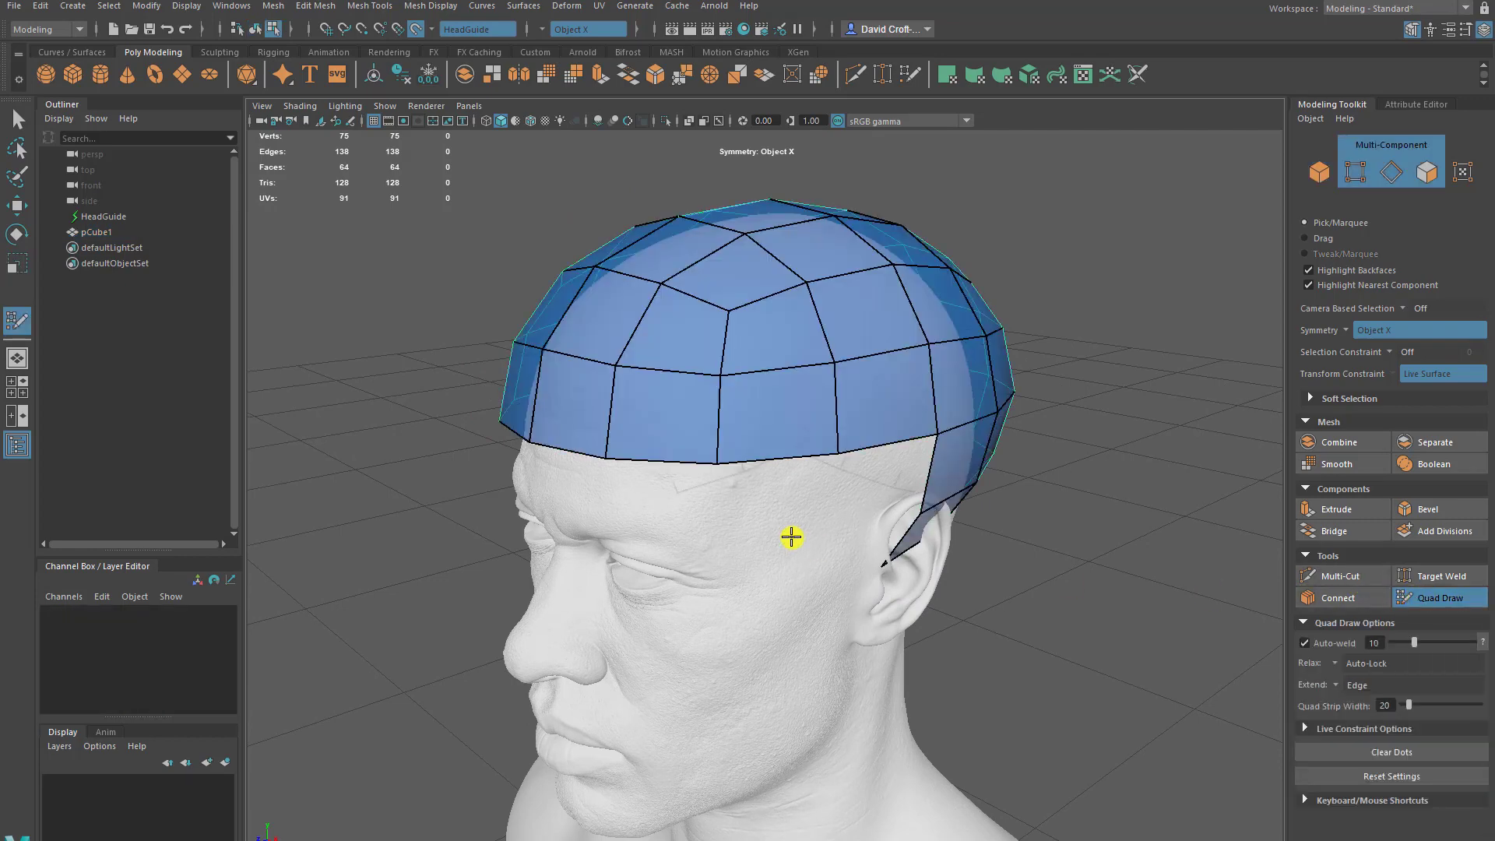
mouse_move(786, 534)
alt+mouse_down()
mouse_move(761, 434)
mouse_move(740, 500)
mouse_move(701, 511)
mouse_move(638, 437)
alt+mouse_up()
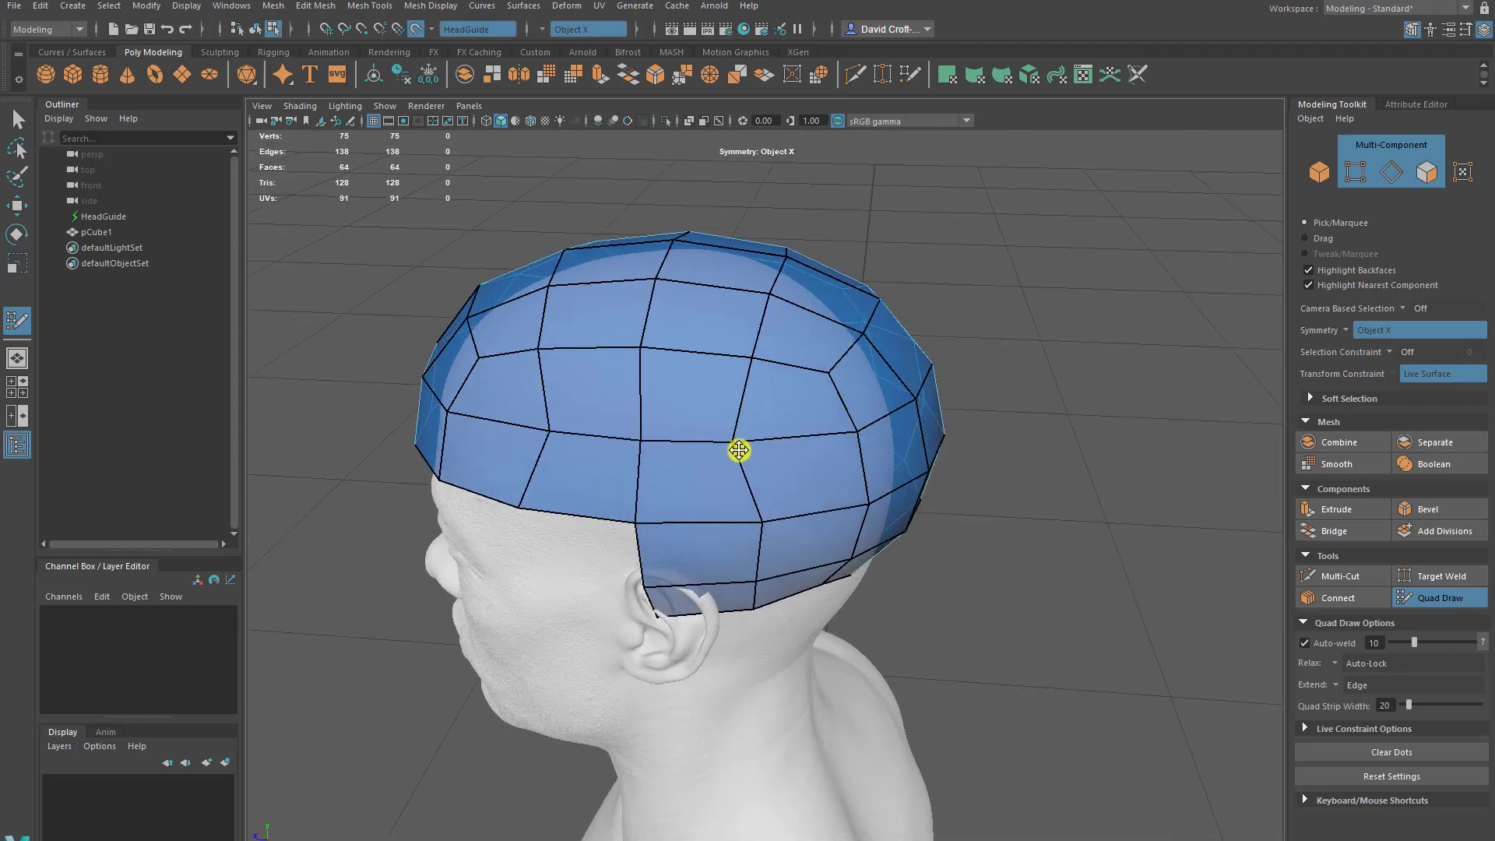
Step: Relax the cap's vertices with the Quad Draw brush, checking the fit from front, sides and back
alt+drag(680, 490, 712, 481)
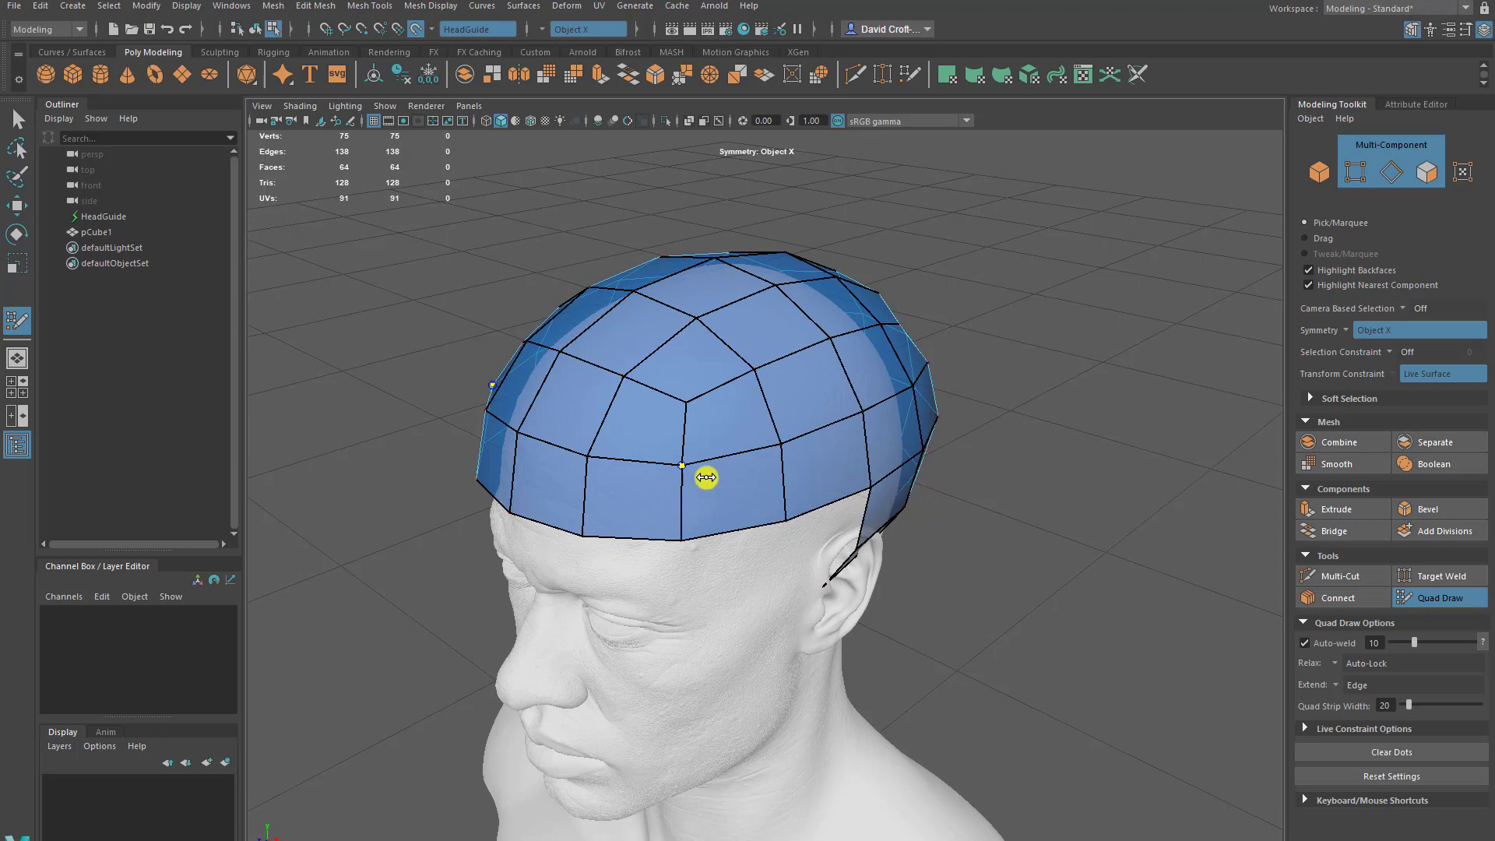
key(b)
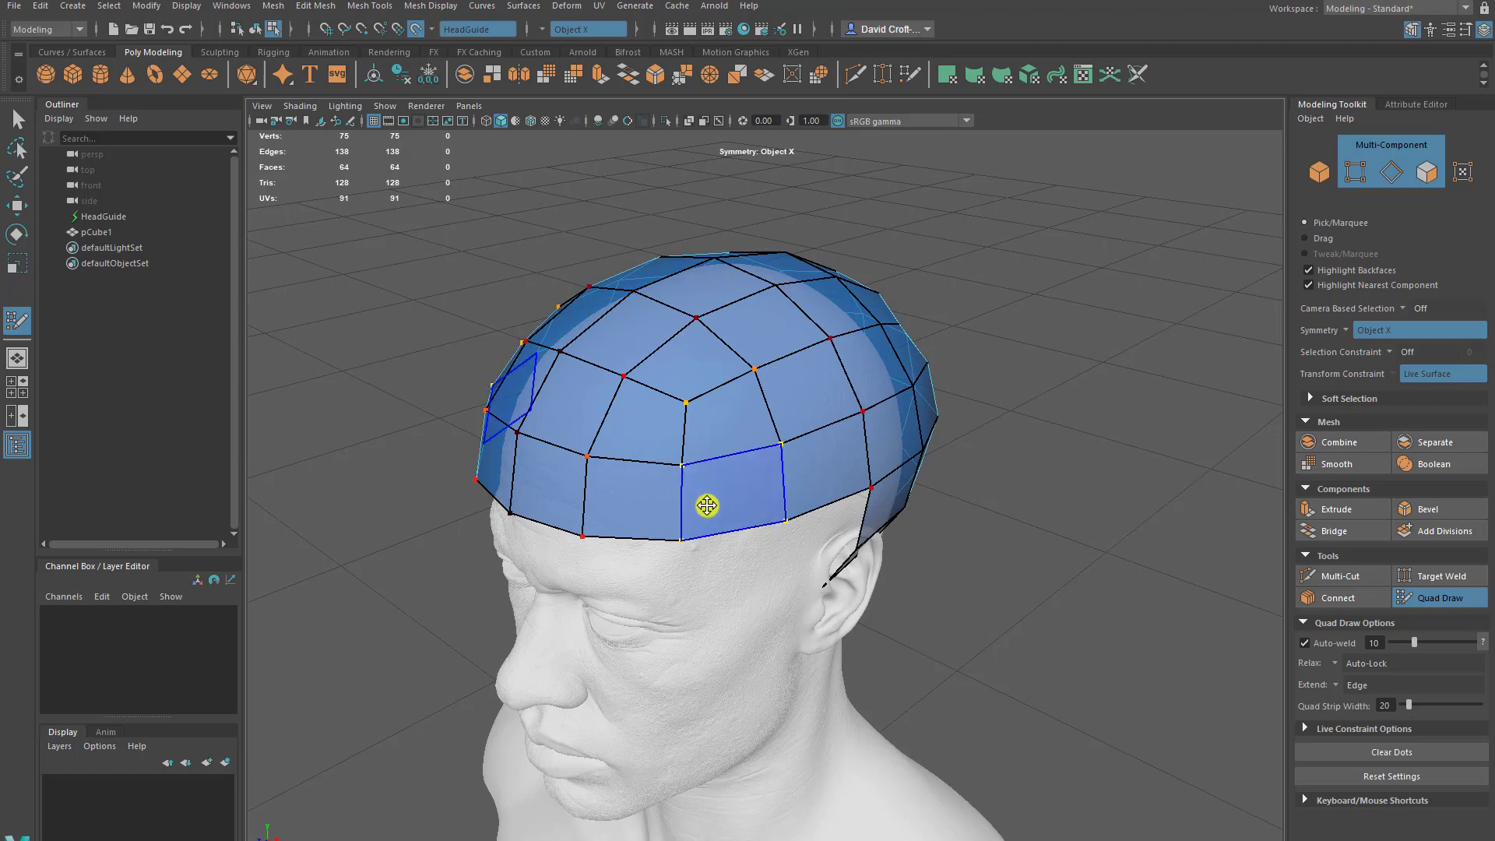
alt+drag(693, 524, 772, 453)
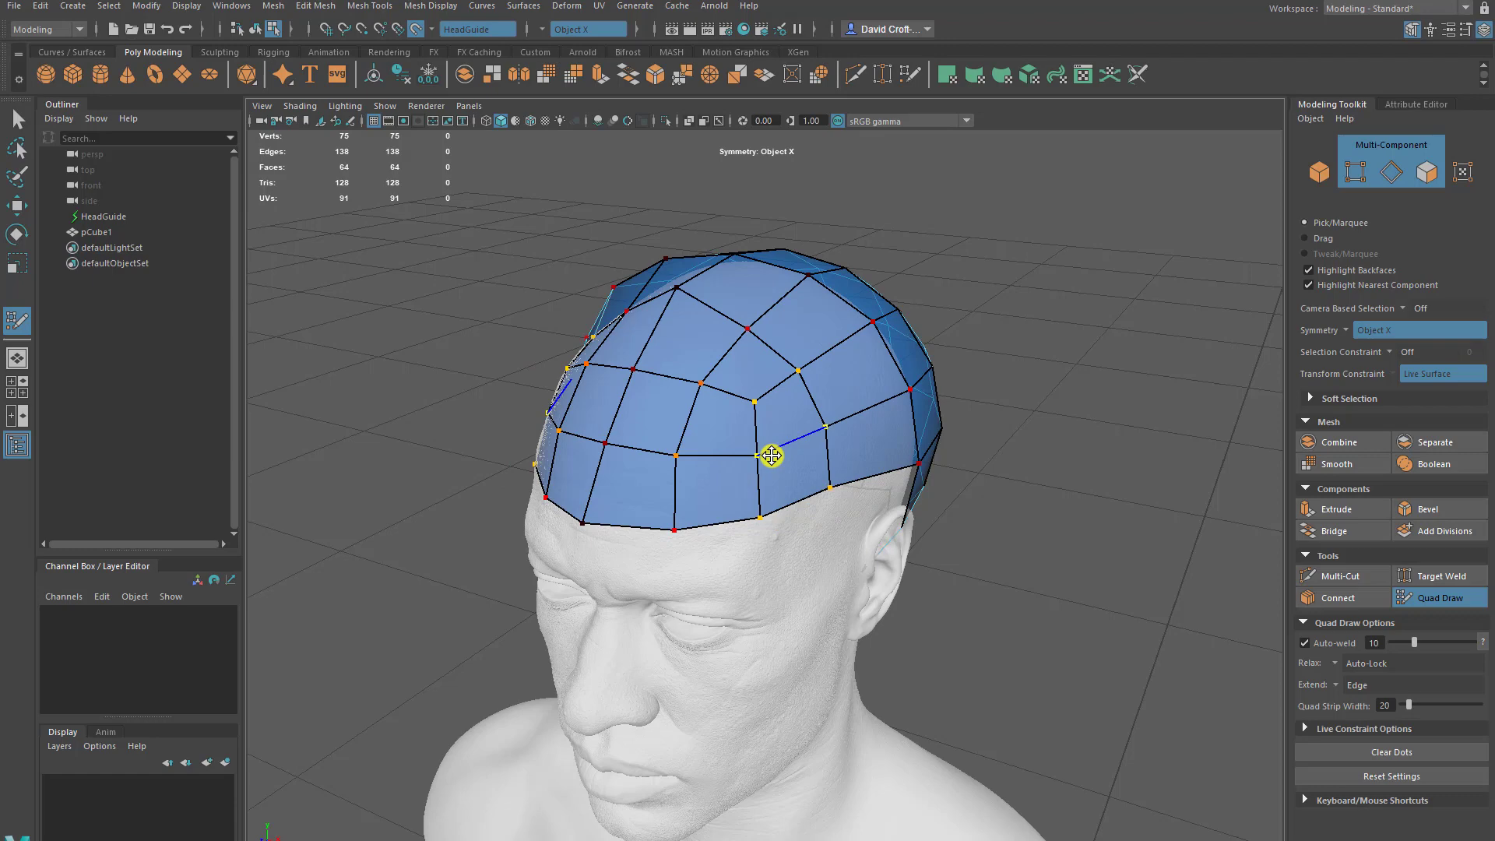
alt+drag(771, 456, 737, 436)
alt+drag(827, 464, 770, 471)
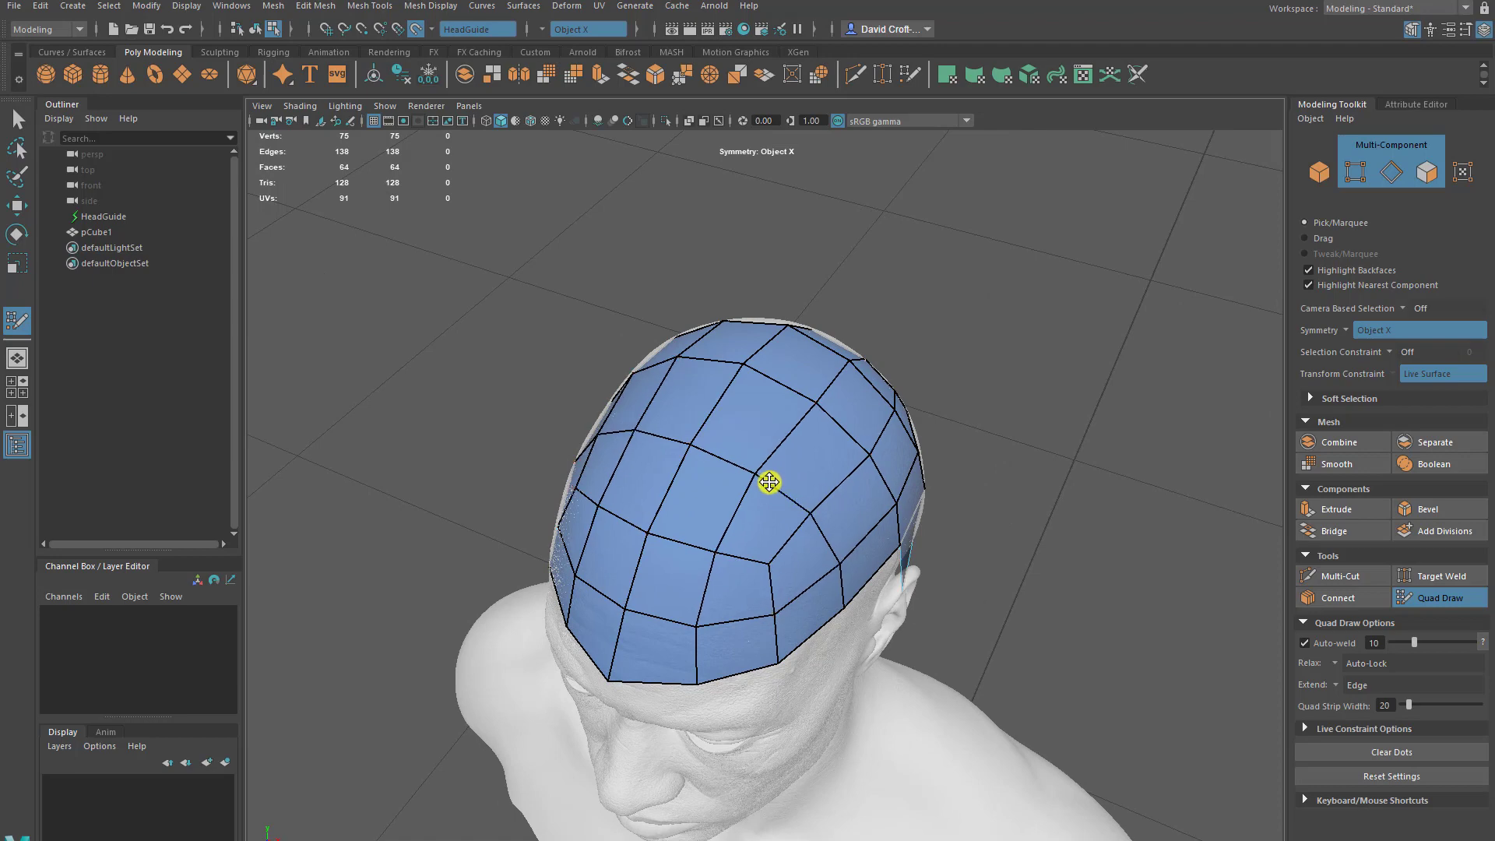
alt+drag(767, 477, 695, 410)
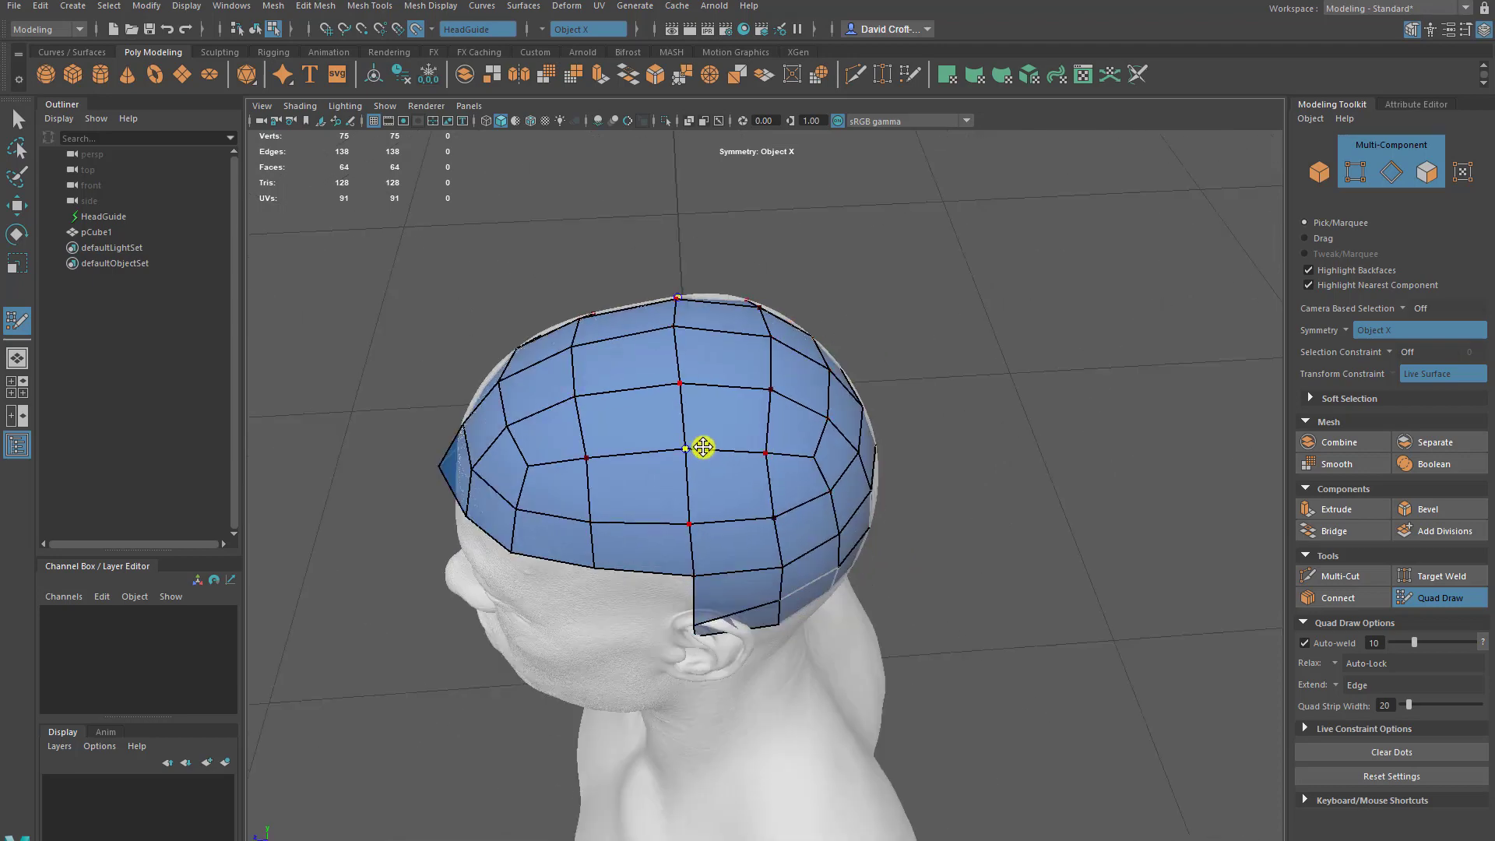
mouse_move(770, 454)
alt+mouse_down()
mouse_move(663, 452)
mouse_move(731, 453)
mouse_move(817, 524)
mouse_move(841, 524)
alt+mouse_up()
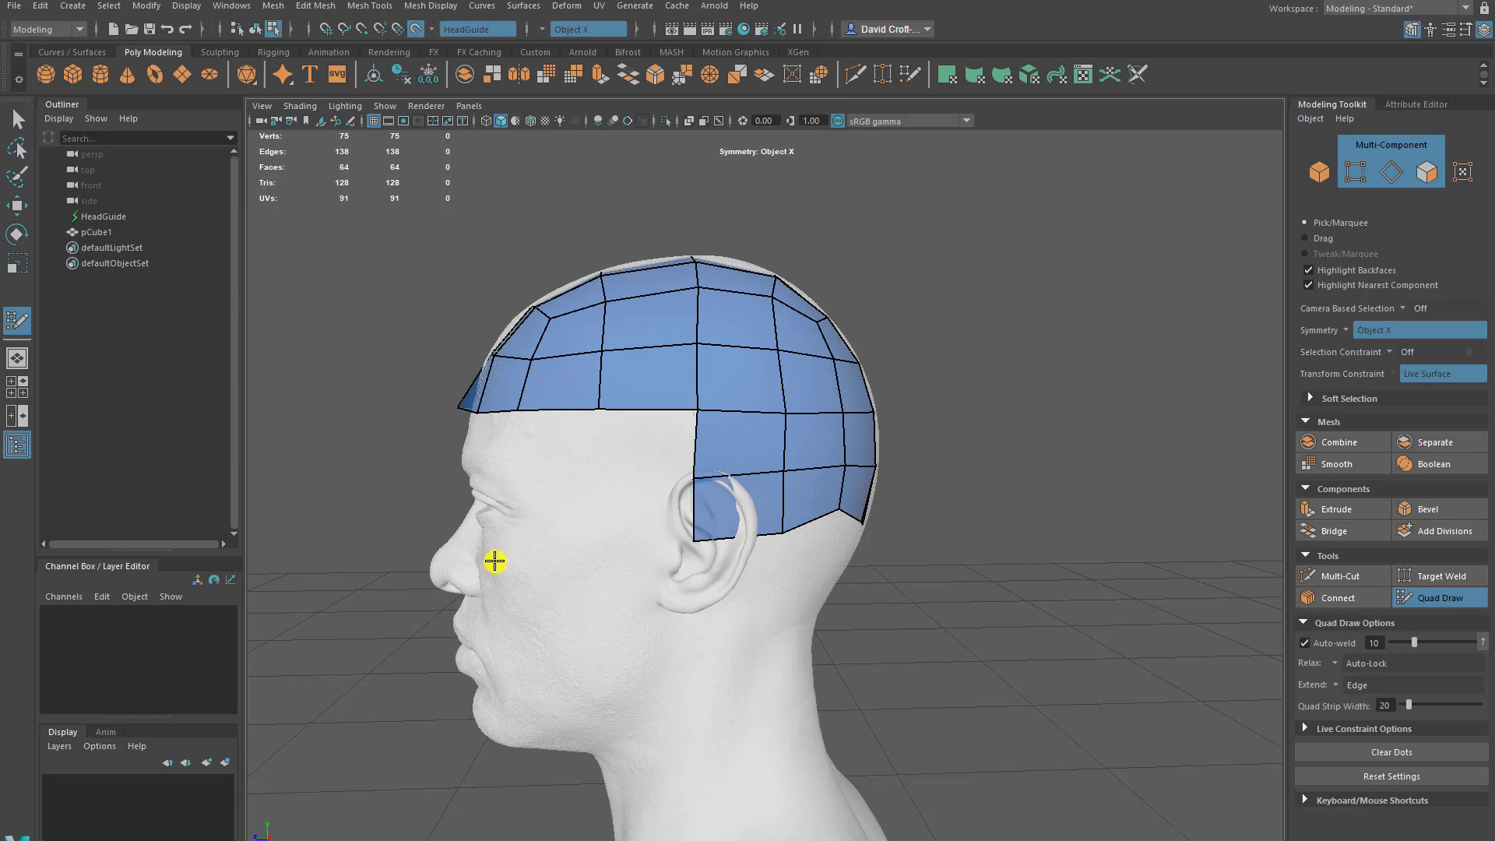
Step: Draw guide strokes from forehead to crown across the cap, viewing it from the front and above
alt+drag(374, 517, 674, 501)
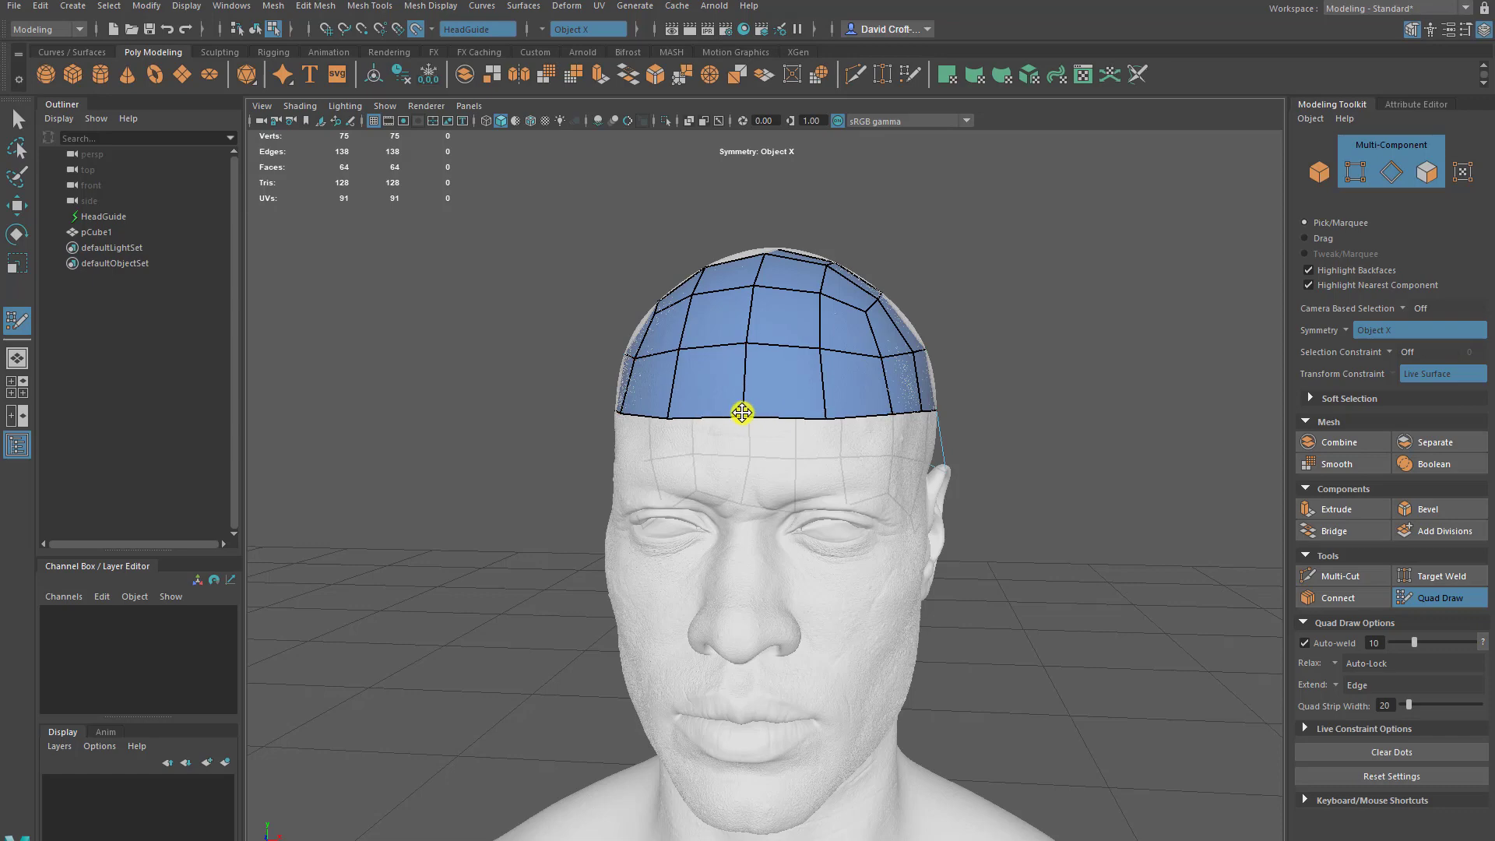
alt+drag(741, 412, 764, 470)
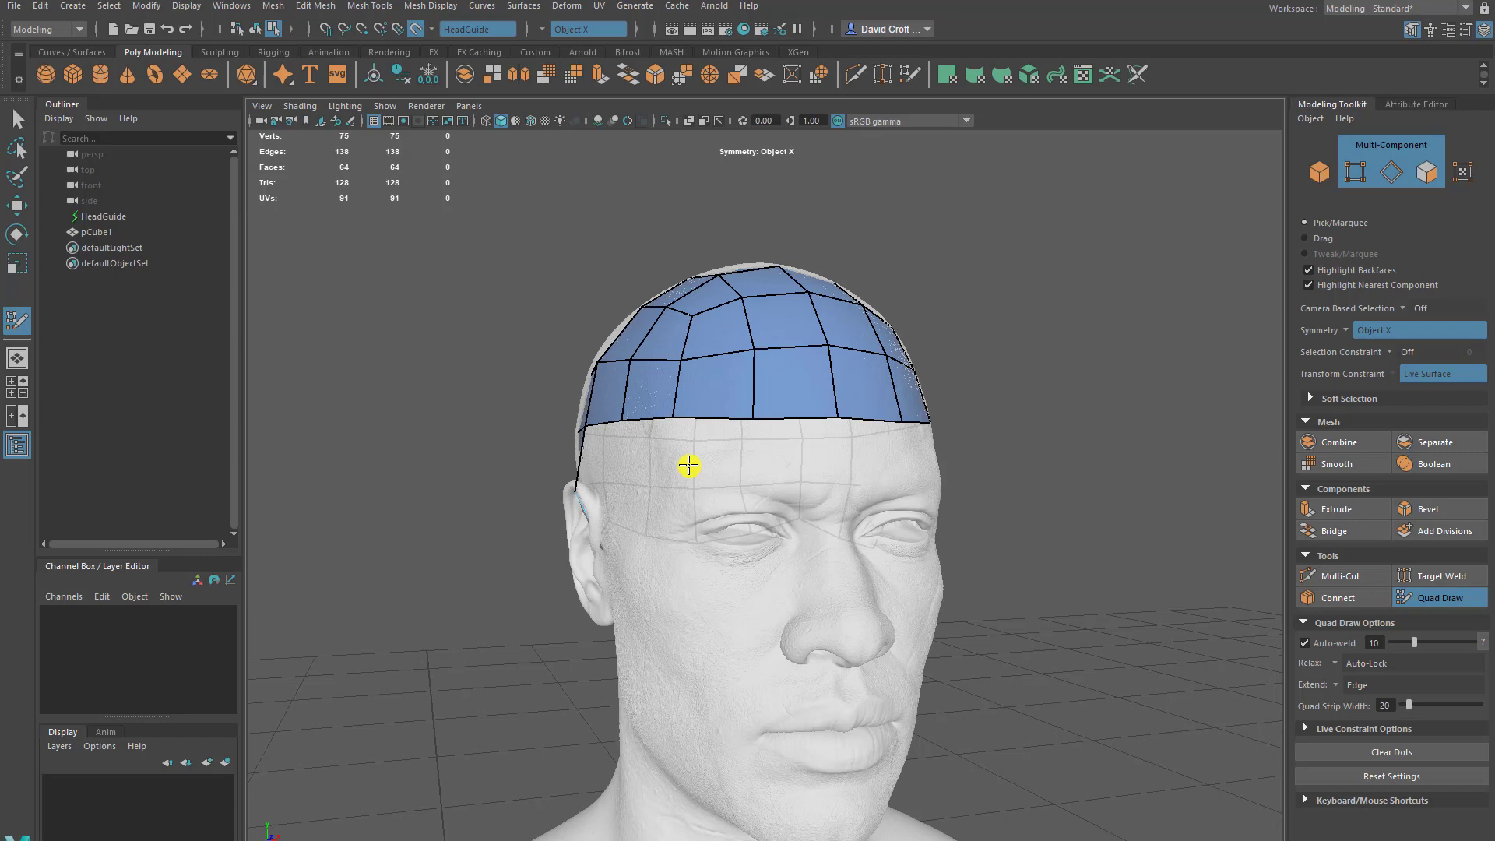
alt+drag(717, 377, 714, 417)
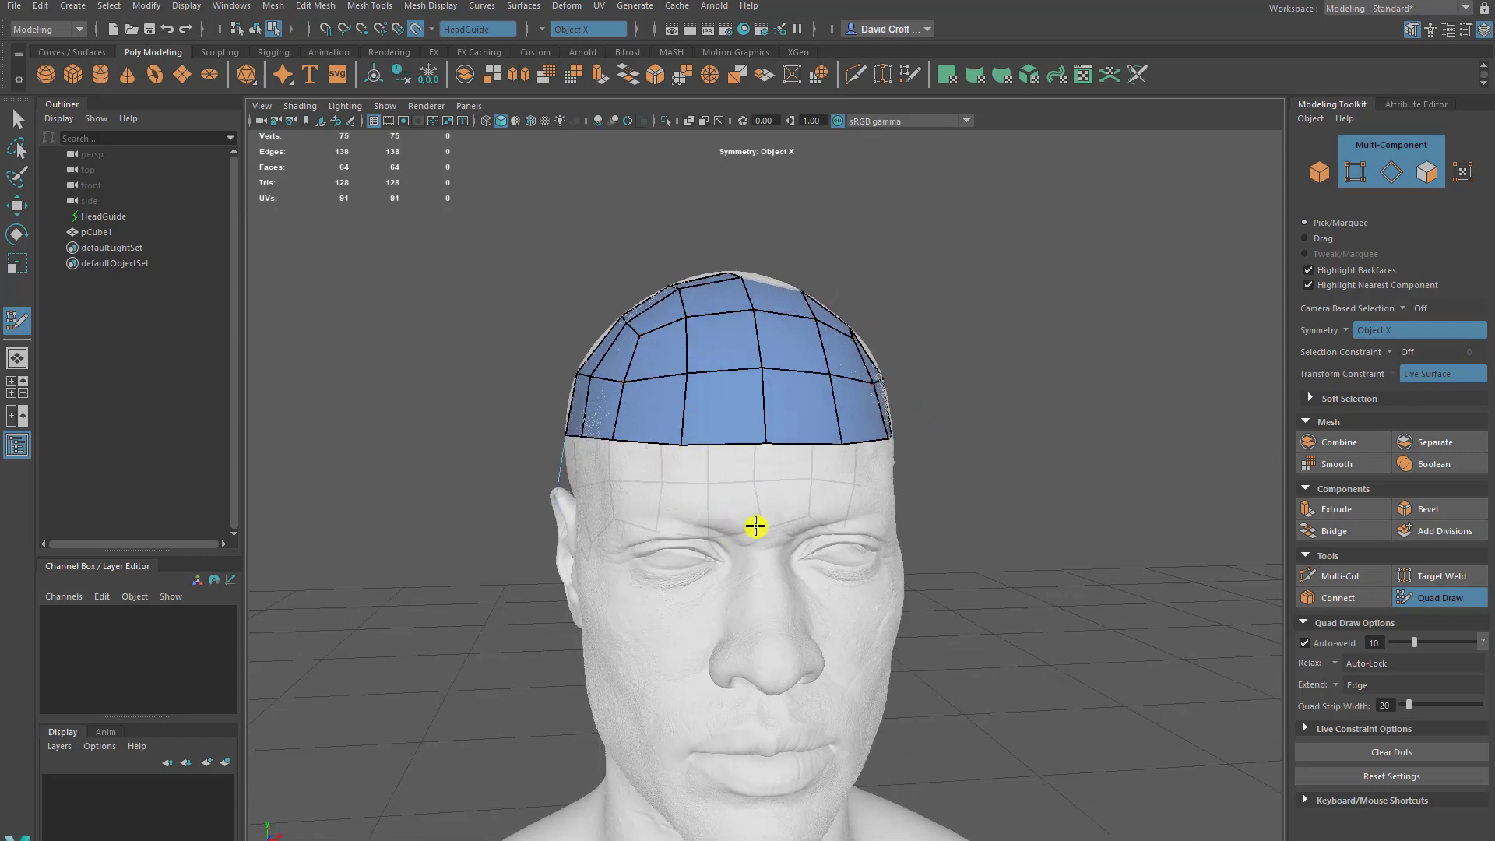
alt+drag(737, 504, 675, 488)
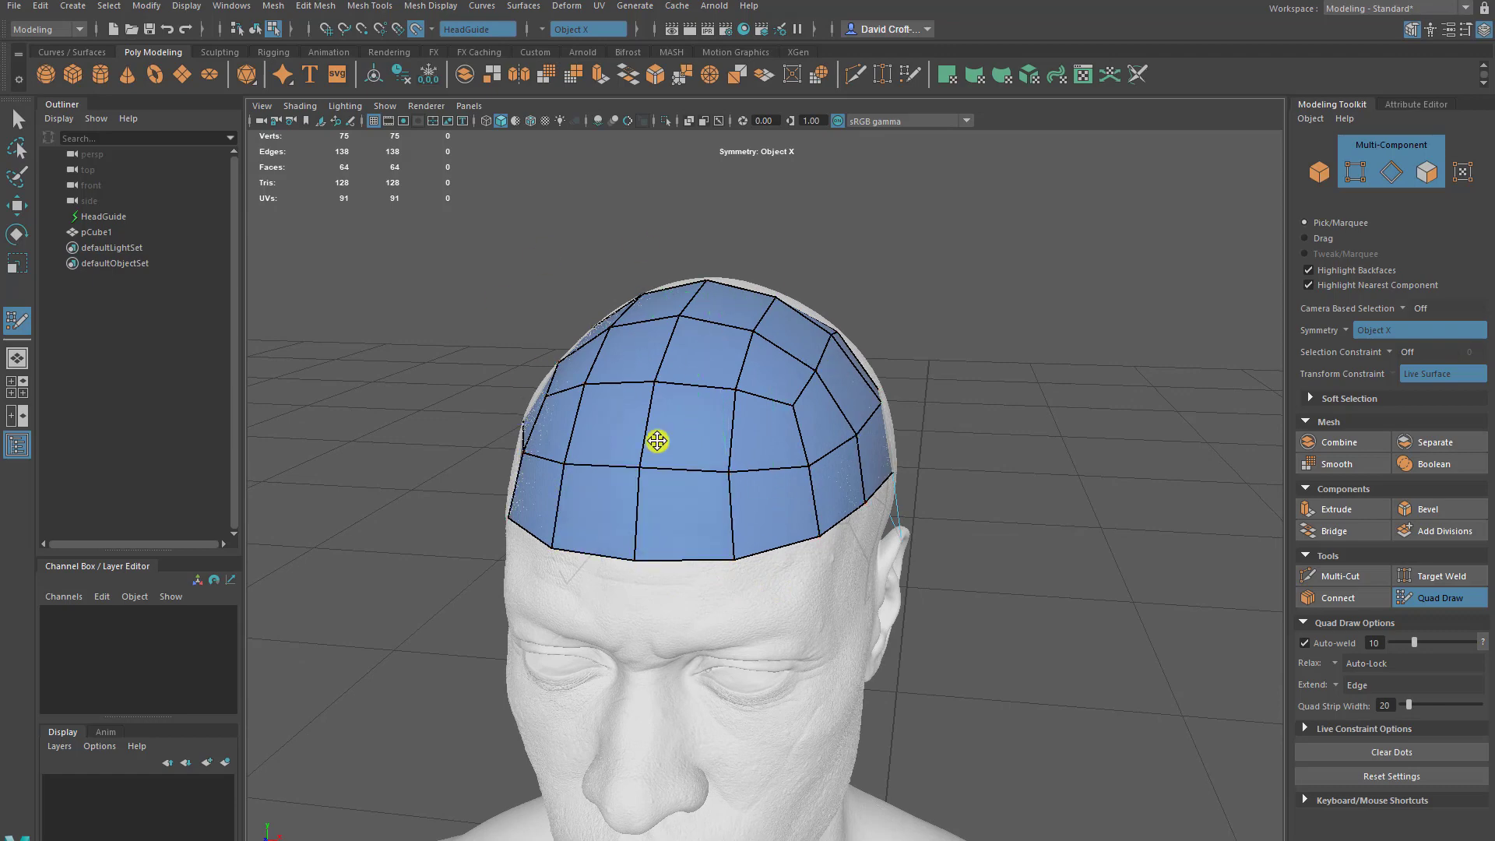
alt+drag(662, 378, 586, 377)
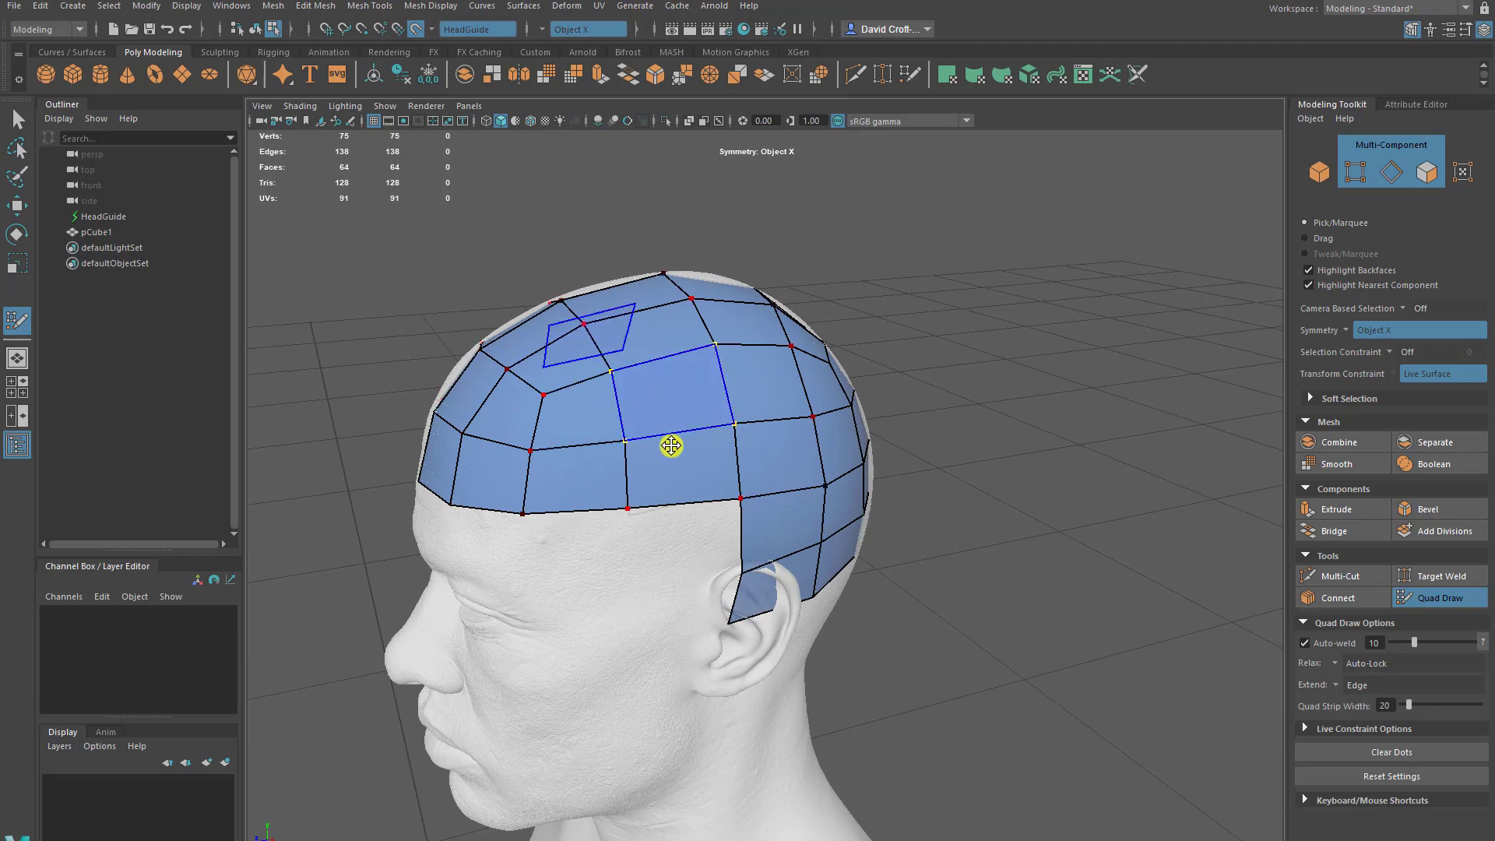
alt+drag(621, 494, 698, 454)
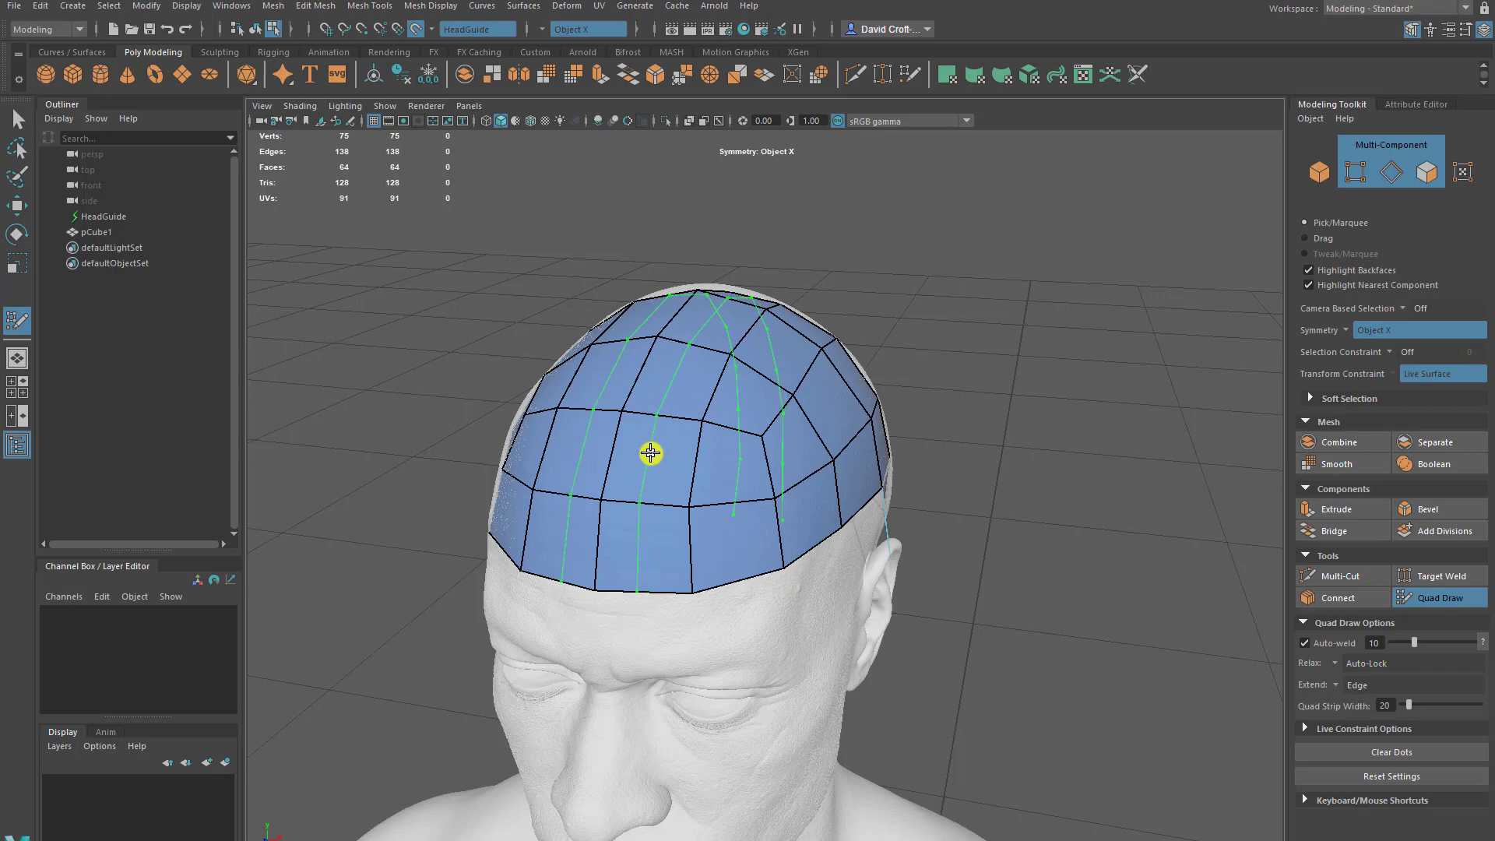
Step: Commit the strokes as edge loops (119 vertices, 104 faces) and relax their spacing front and back
mouse_move(657, 447)
alt+mouse_down()
mouse_move(671, 474)
mouse_move(796, 546)
mouse_move(740, 600)
mouse_move(768, 521)
mouse_move(657, 568)
mouse_move(701, 501)
alt+mouse_up()
ctrl+click(687, 493)
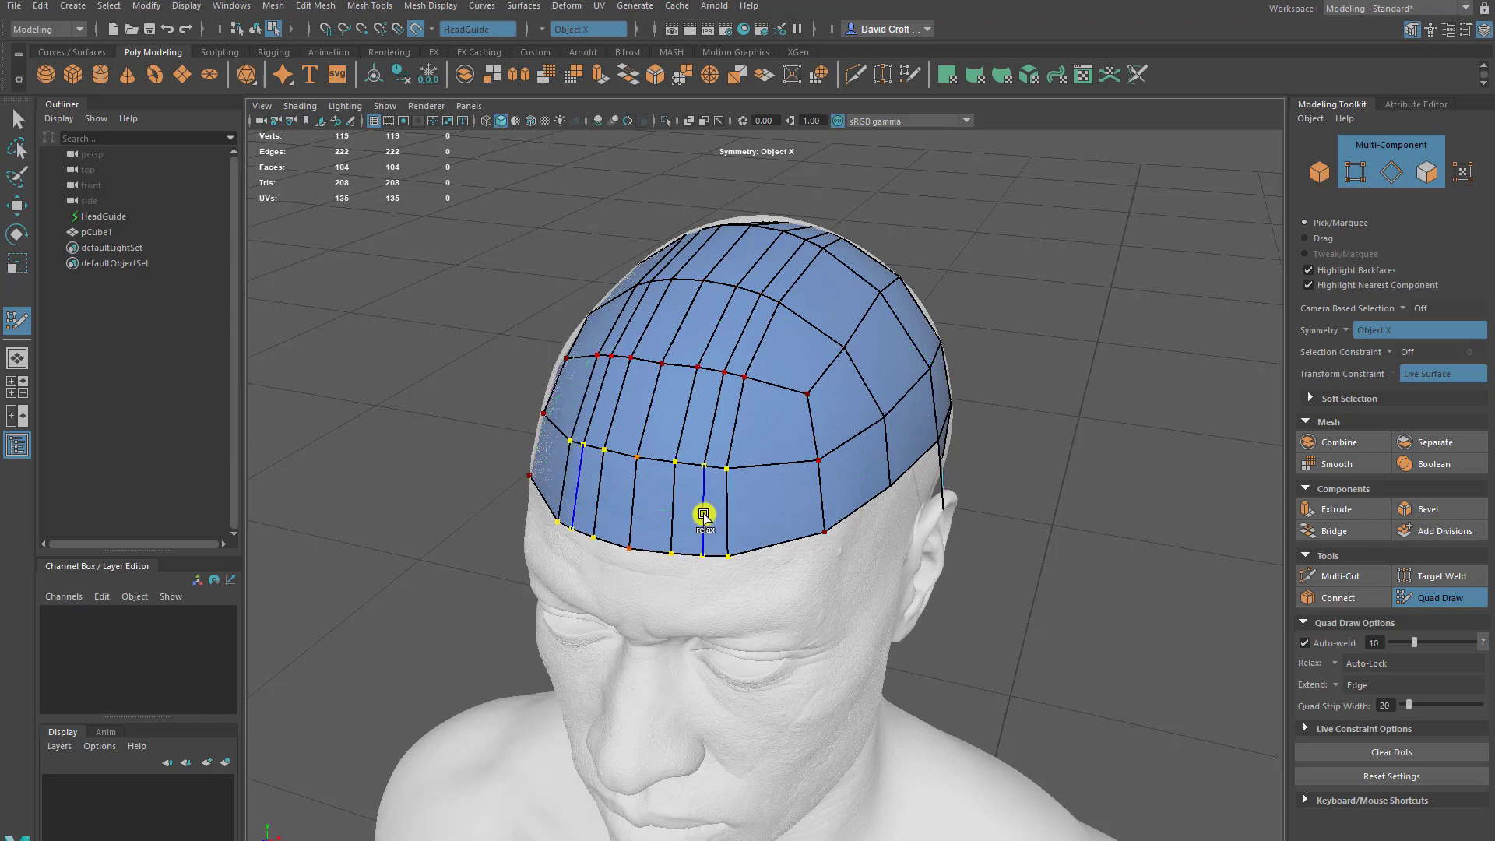
mouse_move(708, 516)
shift+mouse_down()
mouse_move(715, 434)
mouse_move(743, 430)
mouse_move(742, 375)
mouse_move(781, 384)
shift+mouse_up()
key(shift)
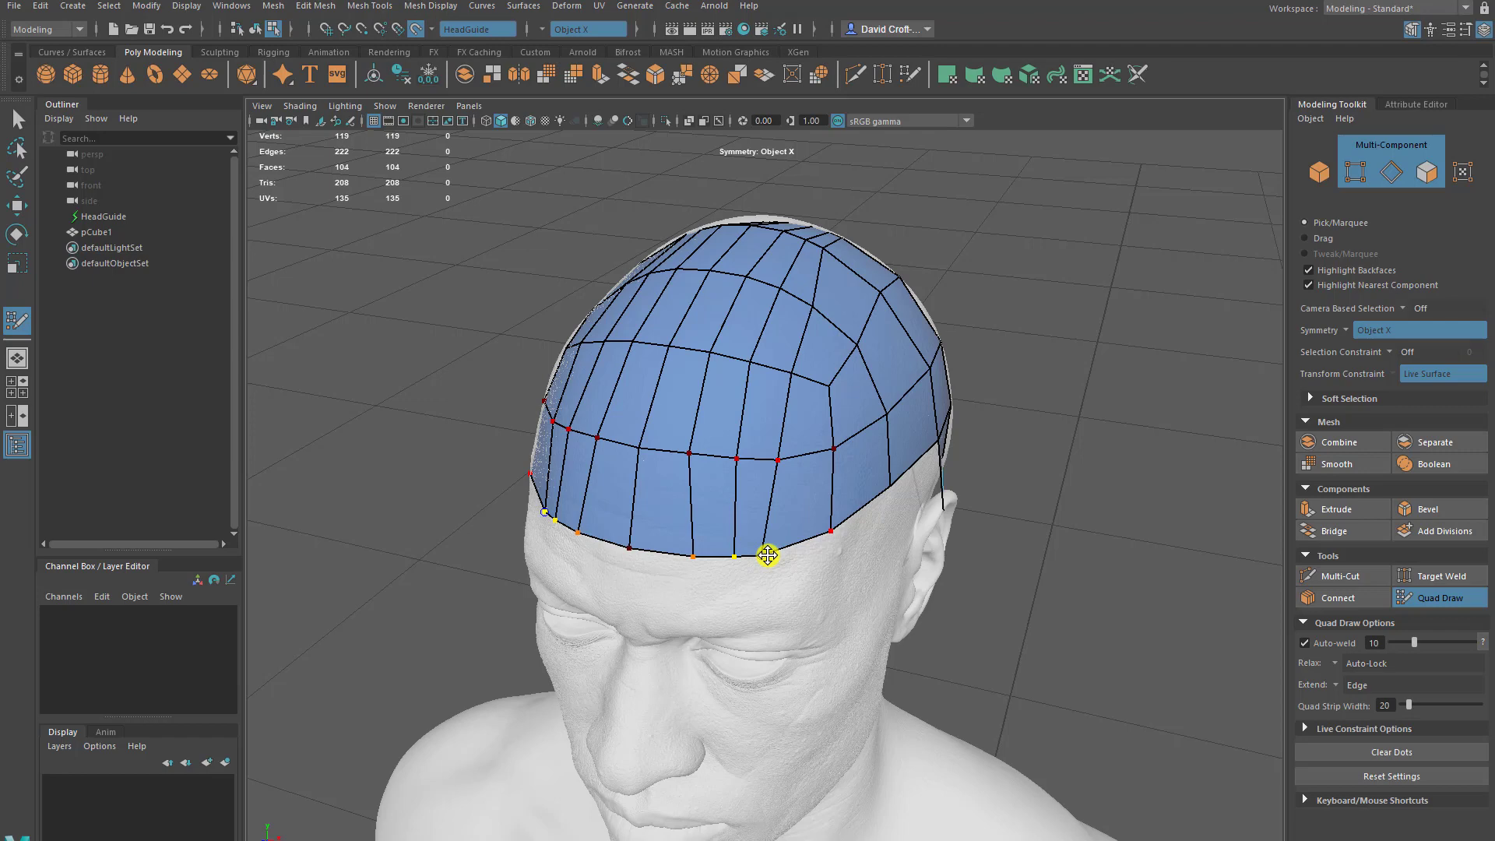
mouse_move(818, 457)
alt+mouse_down()
mouse_move(694, 527)
mouse_move(724, 433)
alt+mouse_up()
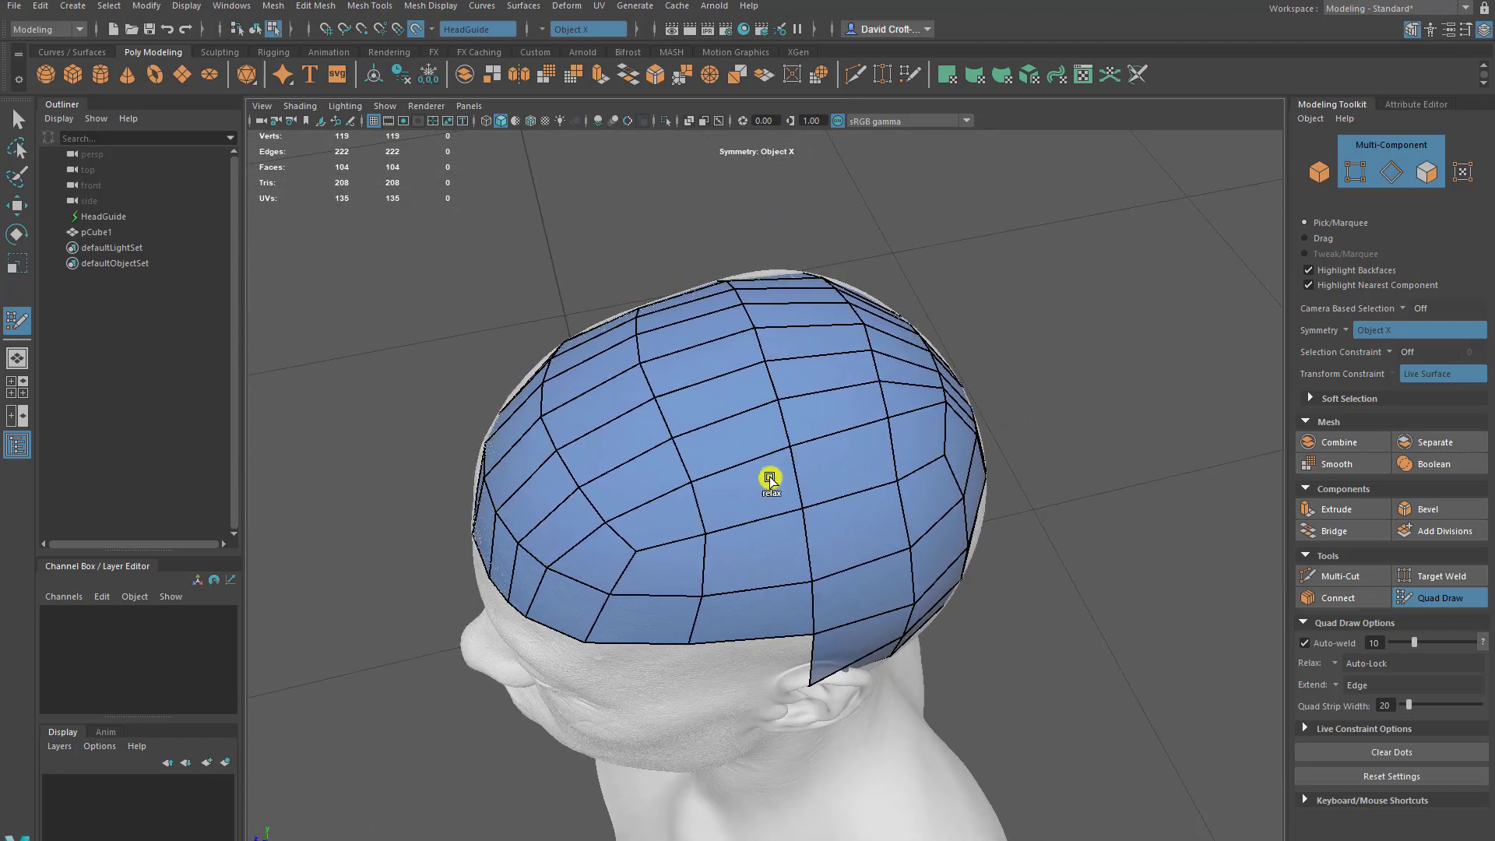
alt+drag(766, 482, 760, 428)
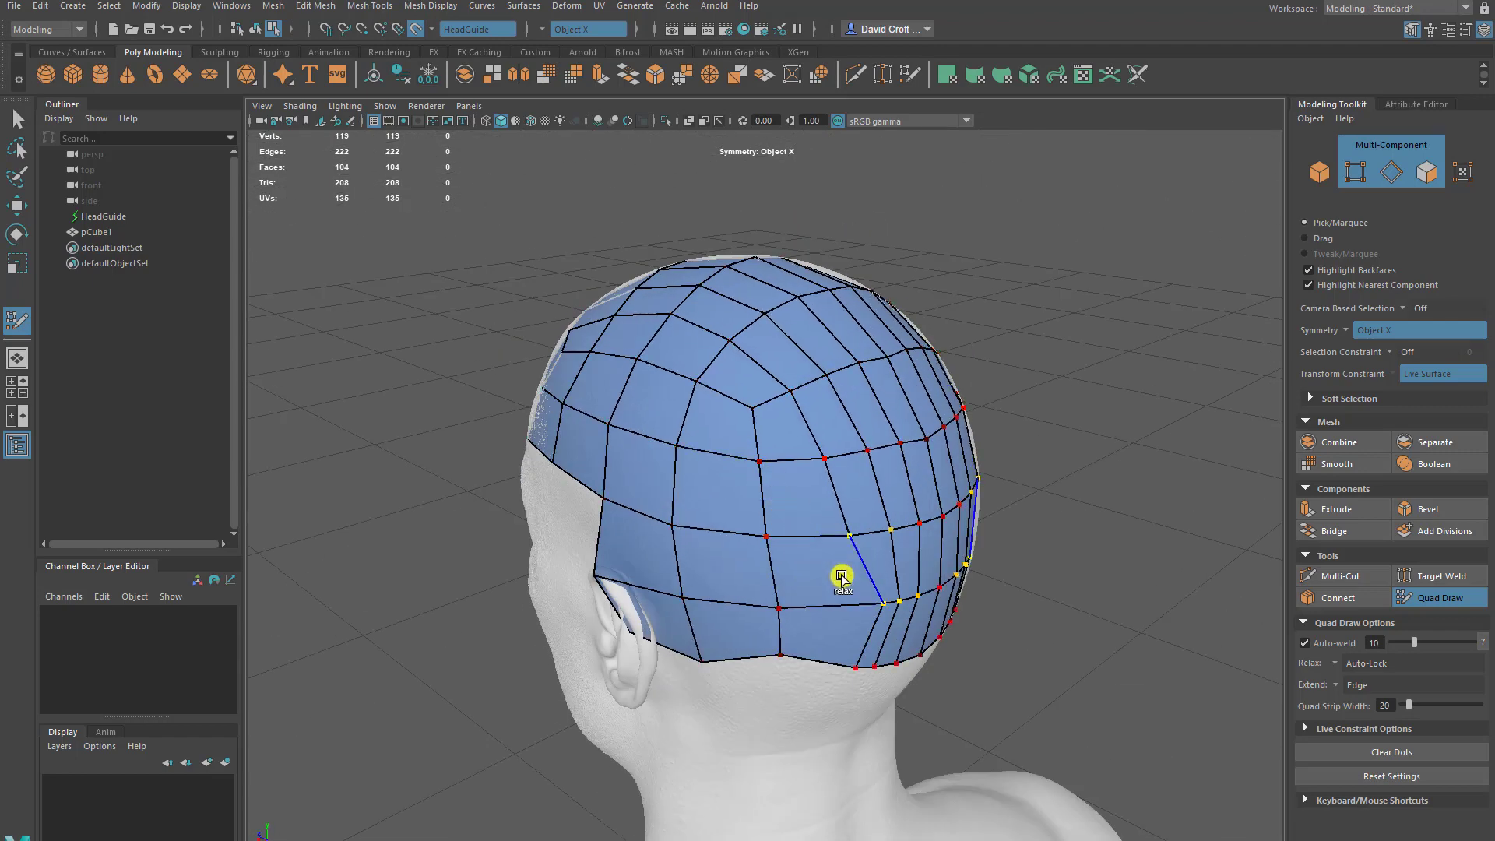
mouse_move(825, 576)
shift+mouse_down()
mouse_move(849, 667)
mouse_move(800, 674)
mouse_move(761, 655)
mouse_move(600, 677)
mouse_move(647, 704)
mouse_move(881, 654)
mouse_move(891, 546)
mouse_move(886, 638)
mouse_move(854, 438)
mouse_move(704, 551)
shift+mouse_up()
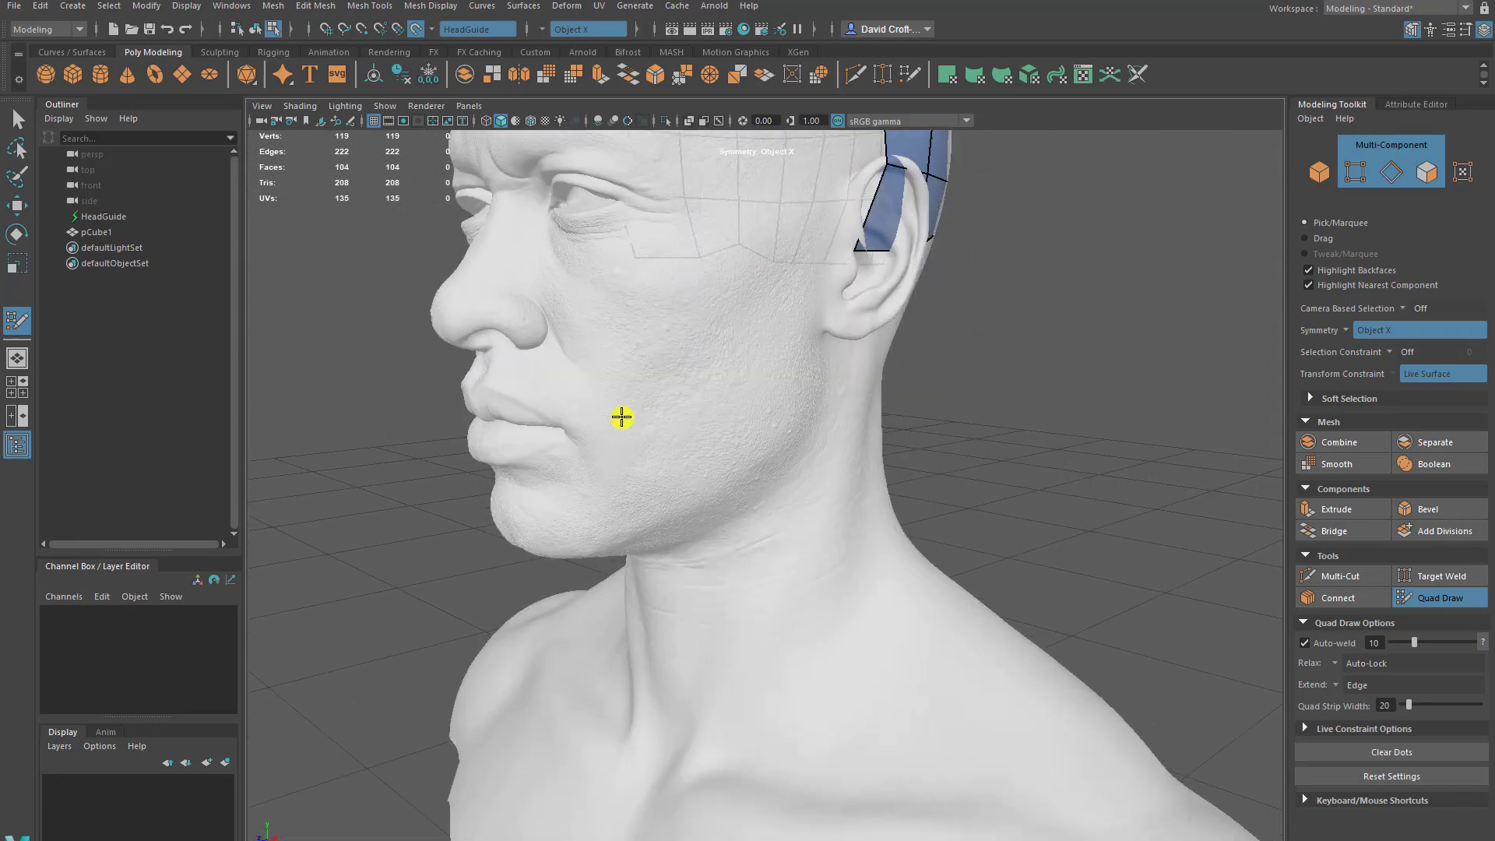
Step: Place dots on the brow ridge and fill them into four quads, then check the profile
alt+drag(644, 389, 707, 481)
alt+drag(666, 422, 727, 366)
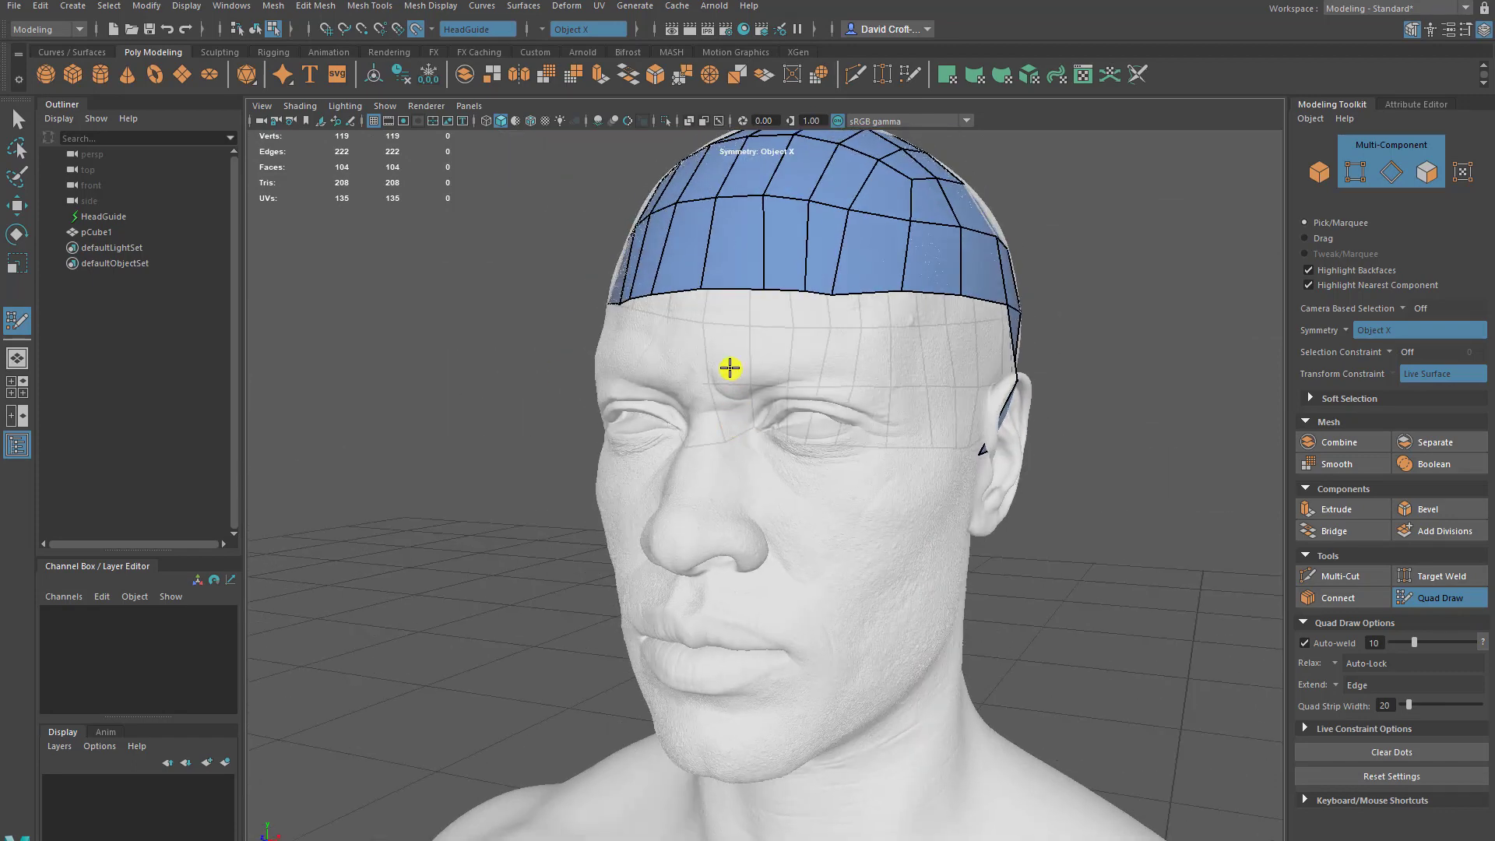
shift+click(811, 367)
shift+click(761, 360)
mouse_move(761, 360)
alt+mouse_down()
mouse_move(844, 487)
mouse_move(769, 513)
mouse_move(791, 436)
mouse_move(670, 587)
mouse_move(656, 585)
mouse_move(798, 506)
mouse_move(707, 450)
mouse_move(738, 448)
alt+mouse_up()
alt+drag(708, 518, 671, 421)
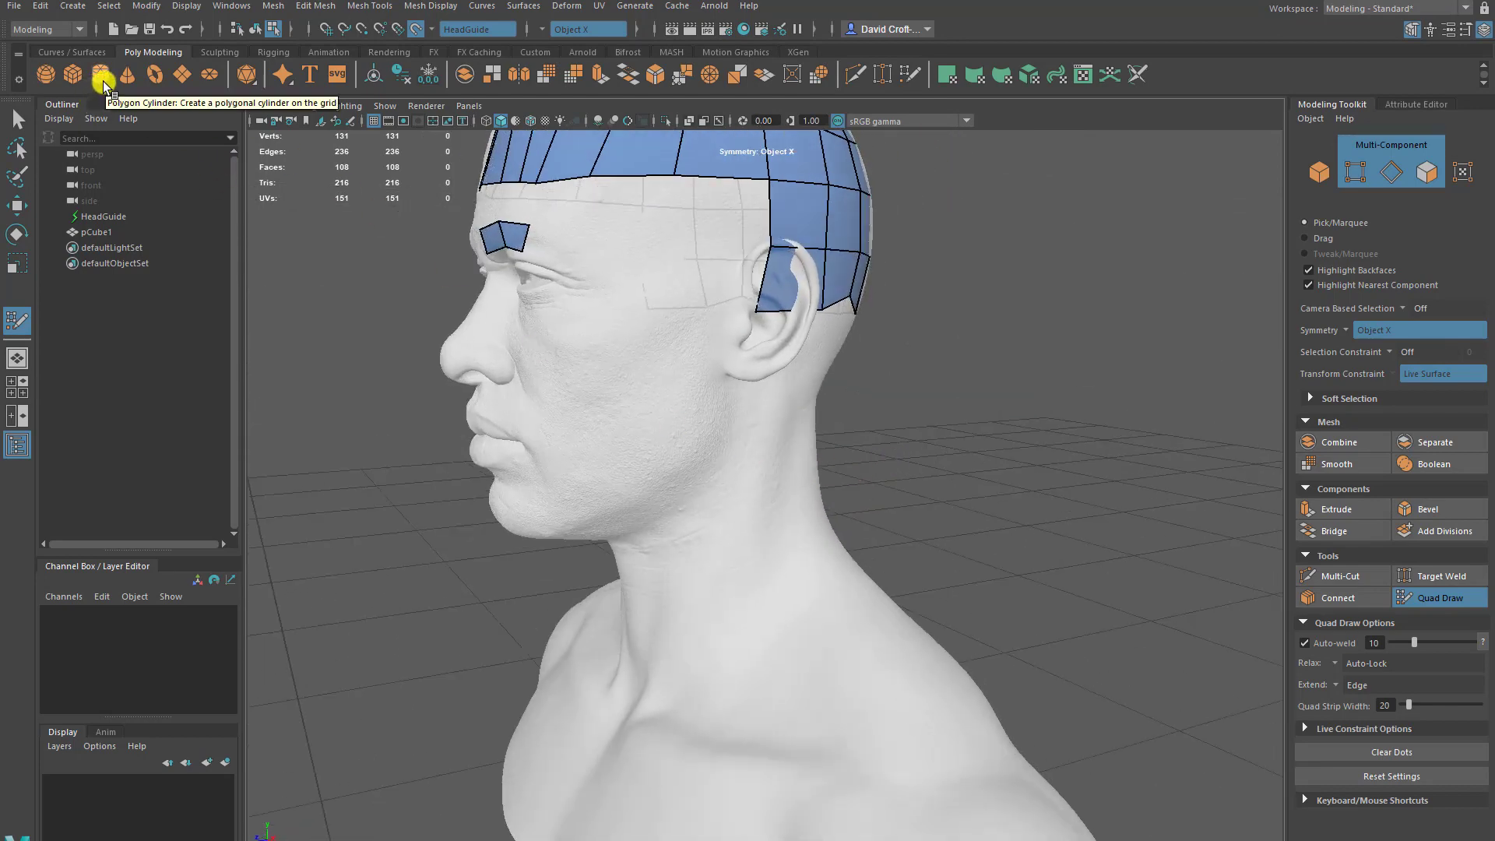
alt+drag(802, 534, 611, 513)
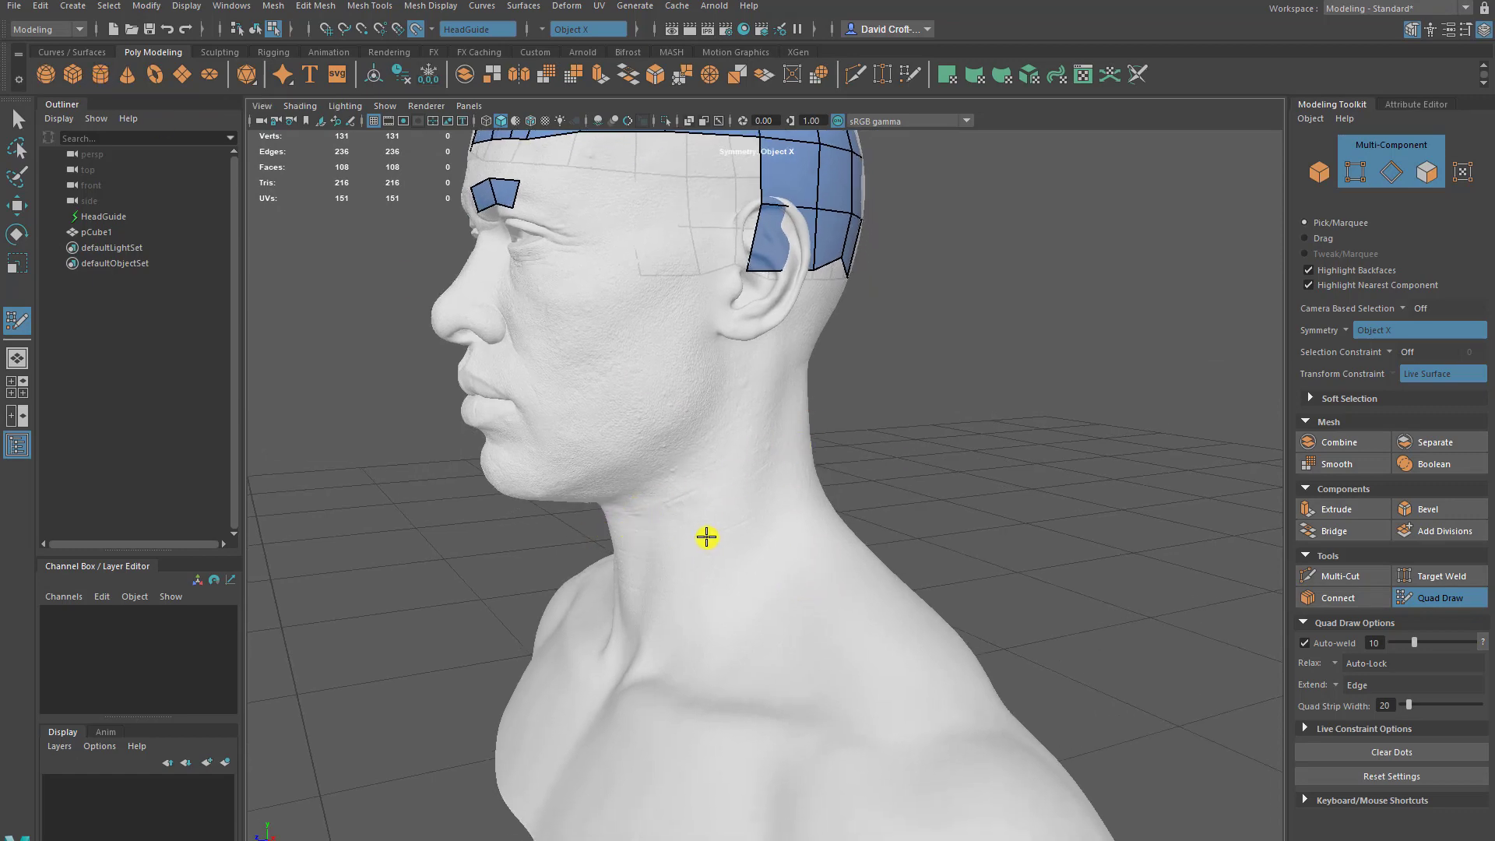
alt+drag(707, 537, 808, 613)
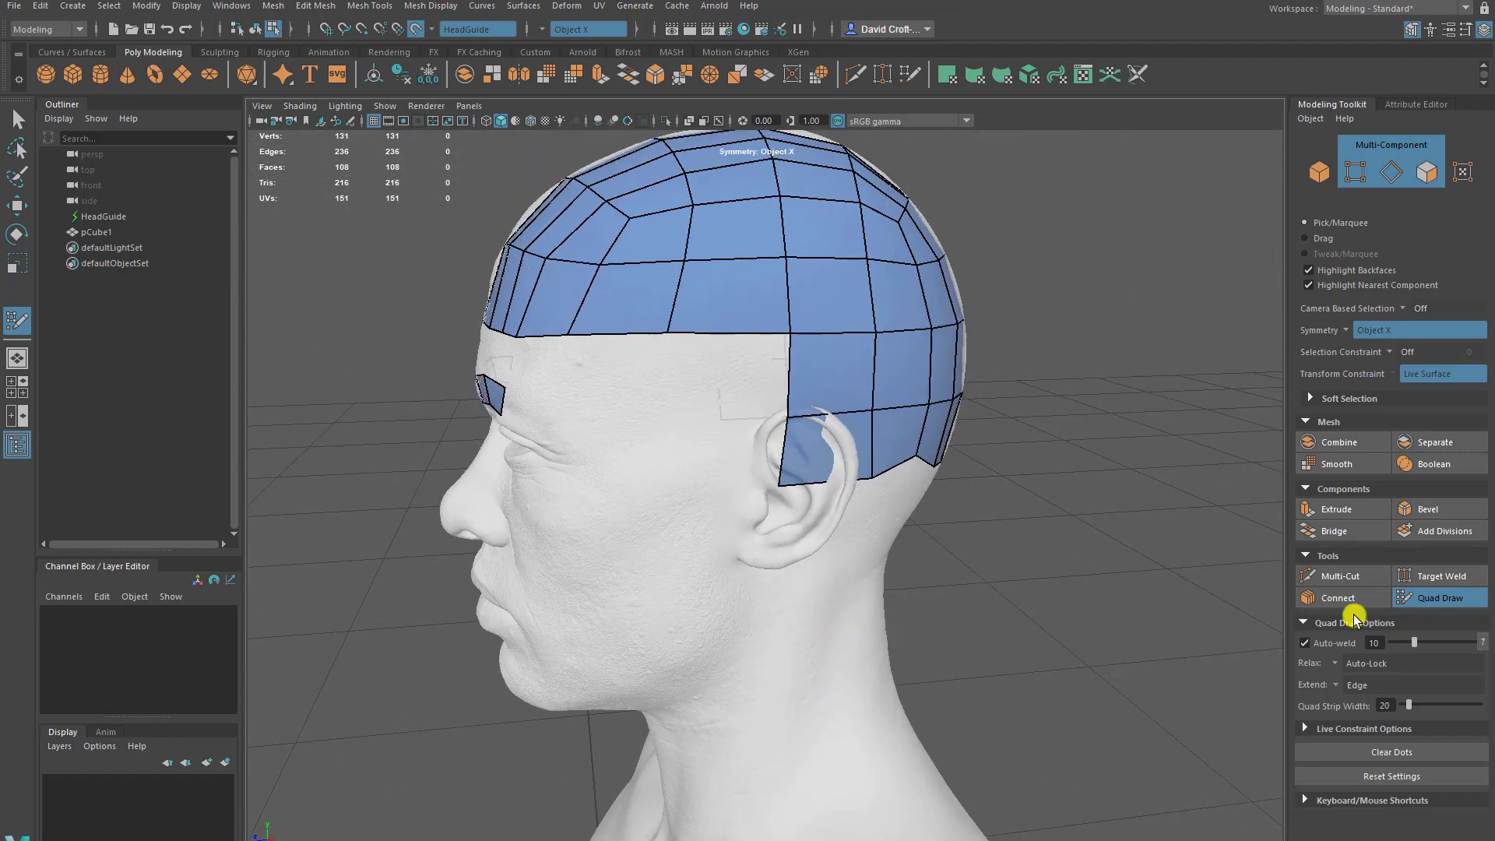